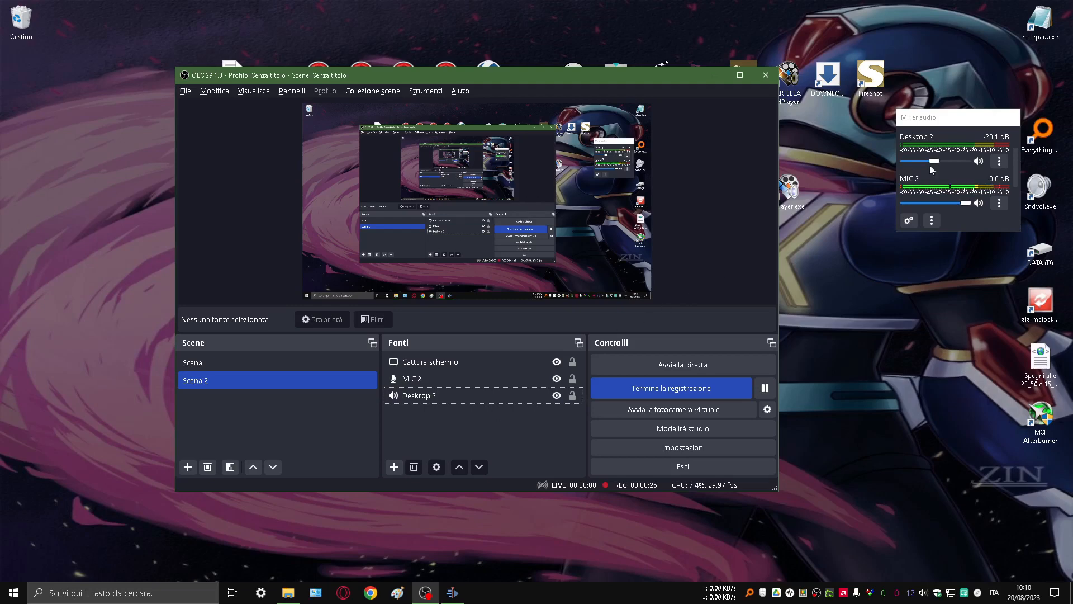
Lower the Desktop 2 audio level in the OBS mixer to -27.0 dB.
{"action": "left_click_drag", "start_coordinate": [939, 163], "coordinate": [932, 164]}
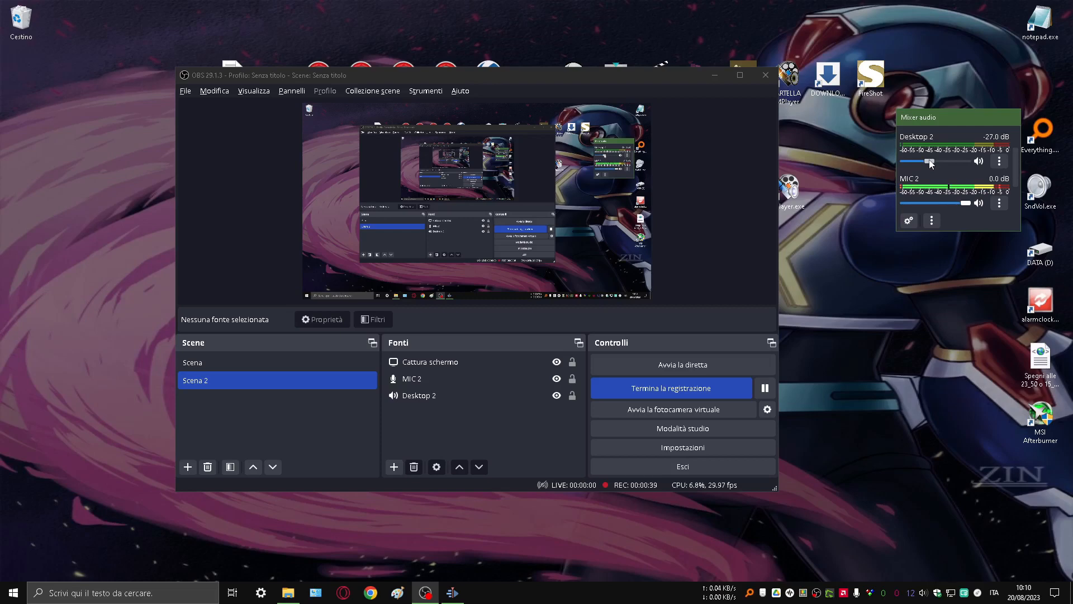
{"action": "left_click", "coordinate": [453, 593]}
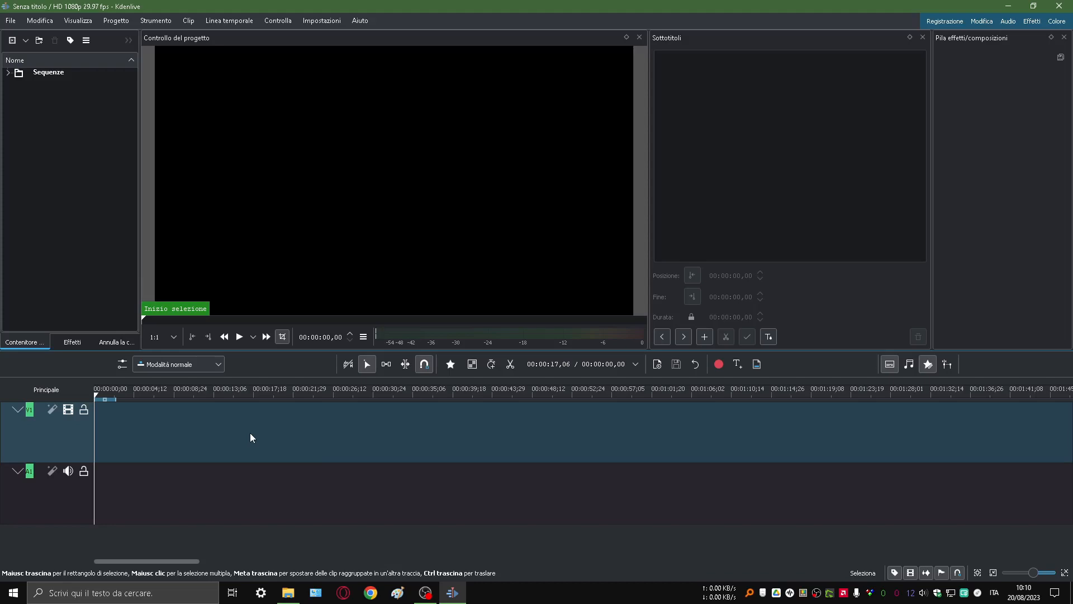
{"action": "left_click", "coordinate": [288, 593]}
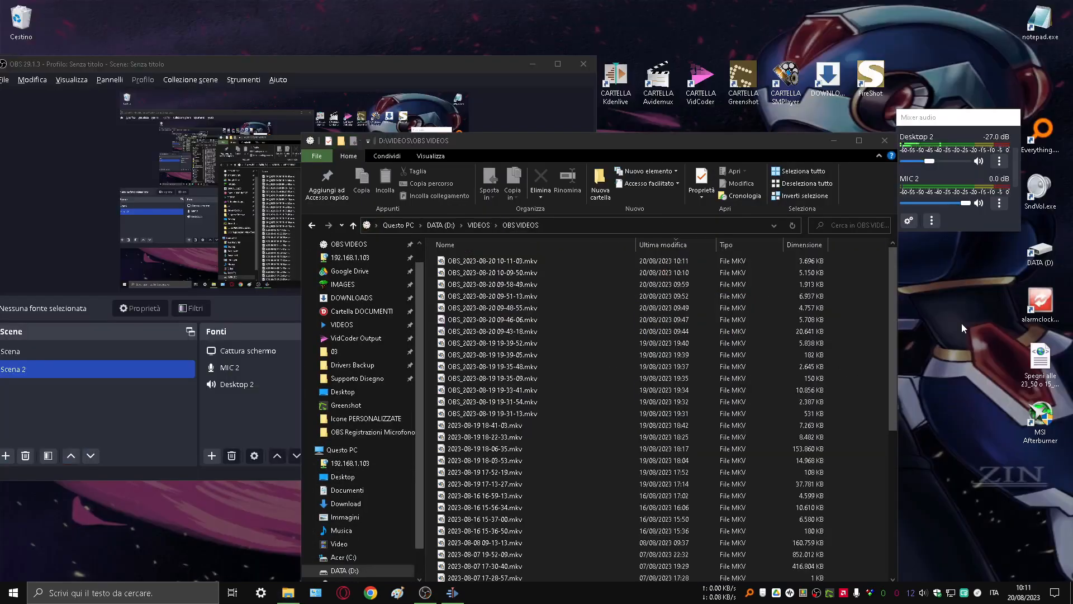
{"action": "left_click", "coordinate": [459, 596]}
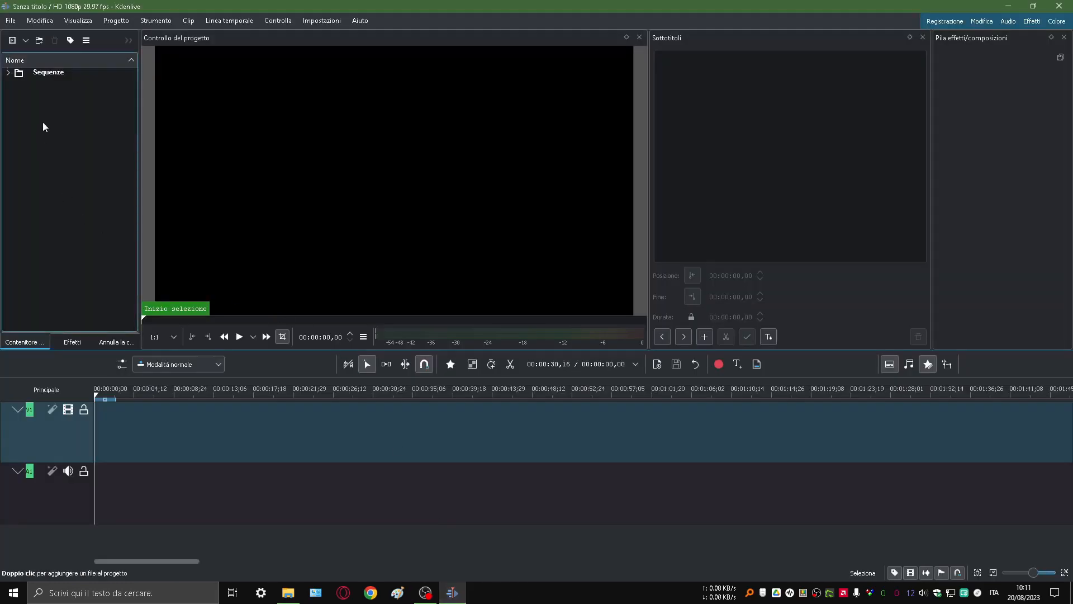
{"action": "mouse_move", "coordinate": [288, 600]}
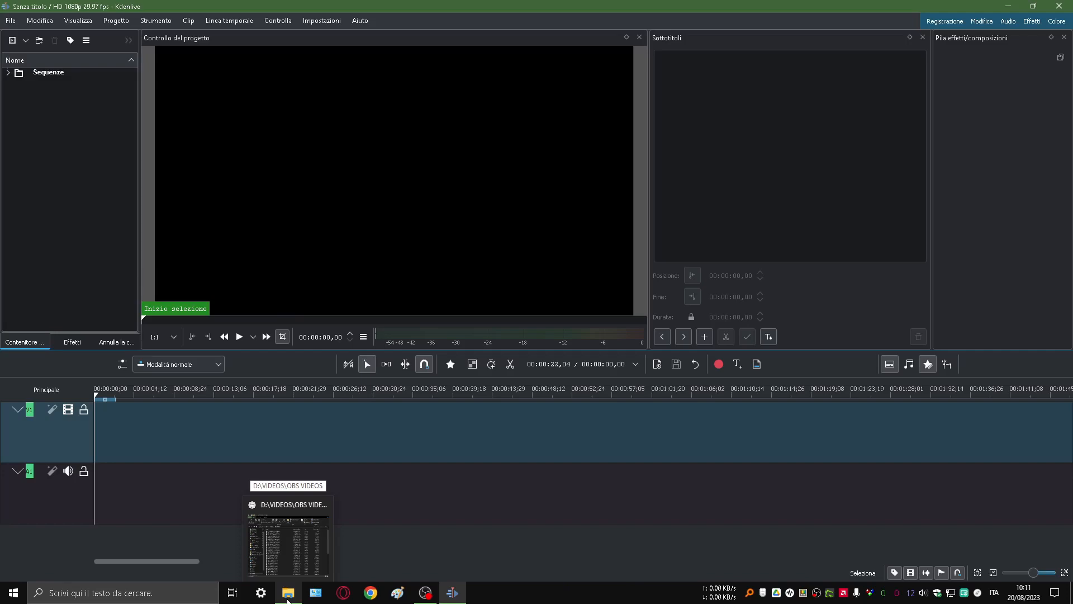
{"action": "left_click", "coordinate": [288, 601]}
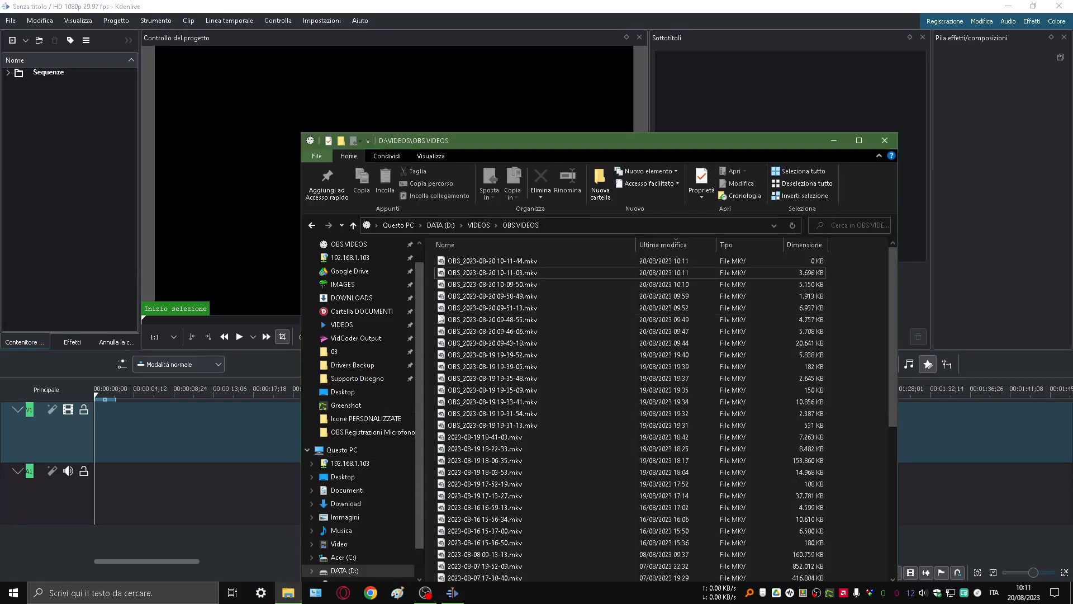
{"action": "left_click_drag", "start_coordinate": [490, 273], "coordinate": [88, 219]}
{"action": "left_click", "coordinate": [153, 6]}
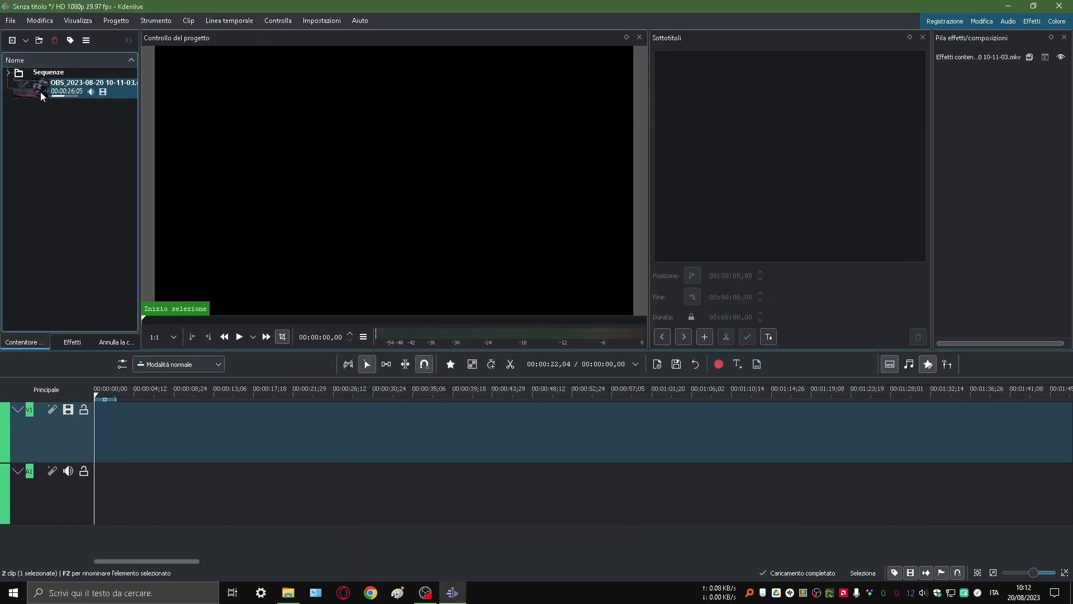
{"action": "left_click_drag", "start_coordinate": [140, 137], "coordinate": [198, 143]}
Place the recording on tracks V1 and A1 and trim its beginning so the clip lasts 00:00:17,14 from the timeline start.
{"action": "left_click_drag", "start_coordinate": [73, 90], "coordinate": [117, 451]}
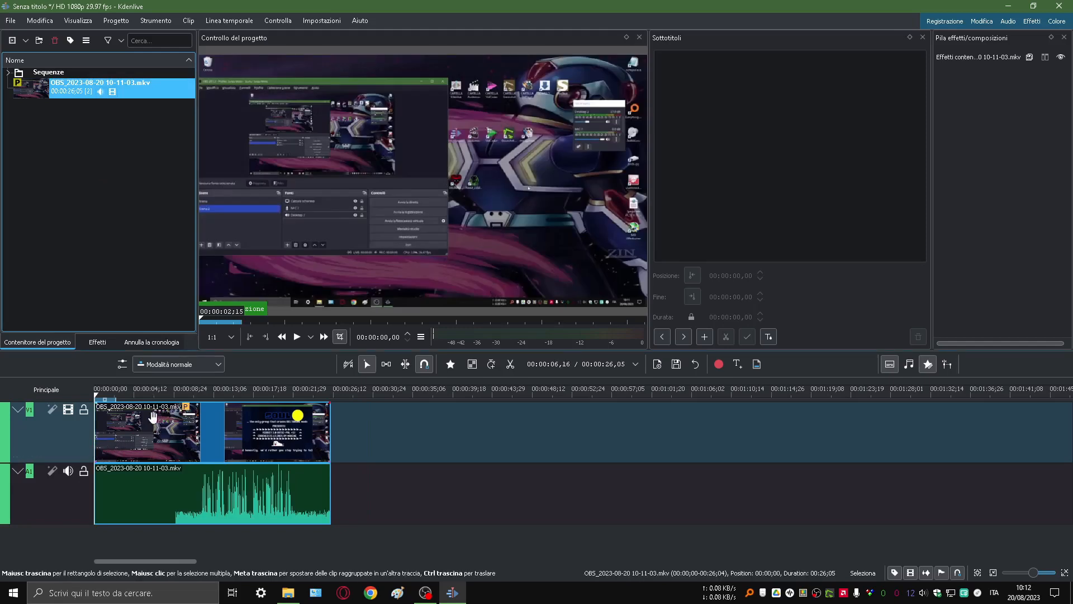
{"action": "left_click_drag", "start_coordinate": [98, 425], "coordinate": [155, 436]}
{"action": "left_click", "coordinate": [234, 436]}
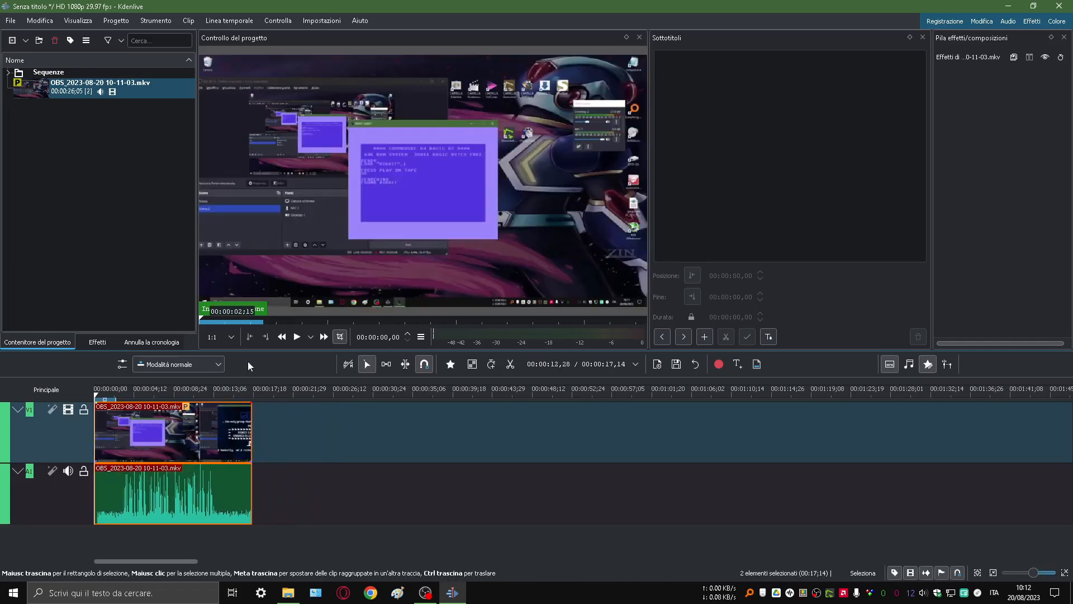
{"action": "left_click", "coordinate": [297, 337]}
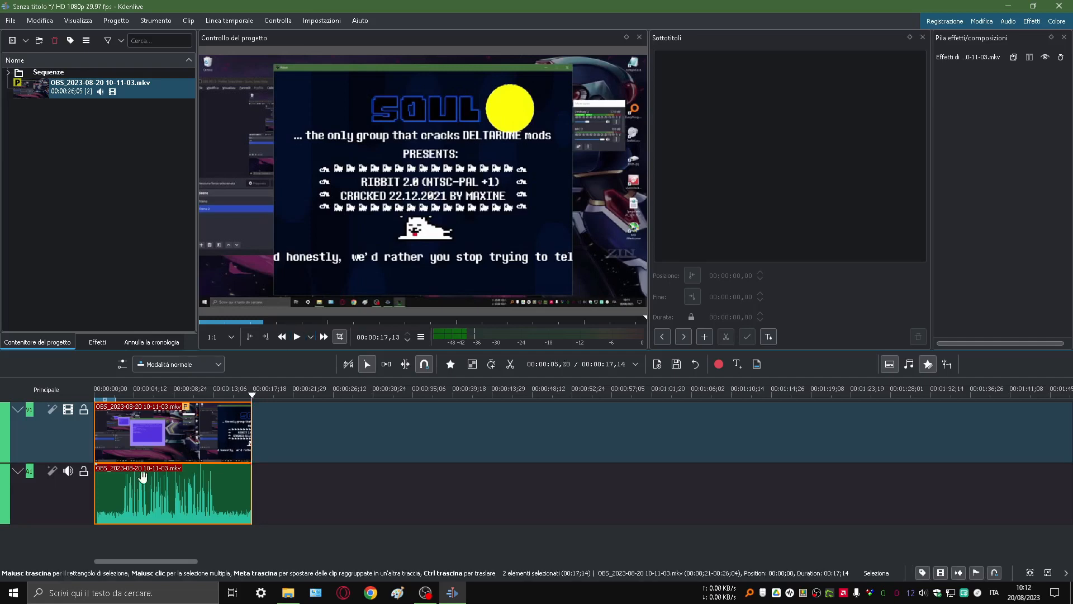
Apply the favourite Compressor/Expander effect to the audio clip on A1 and make room for its settings by hiding the subtitle editor.
{"action": "left_click", "coordinate": [97, 343]}
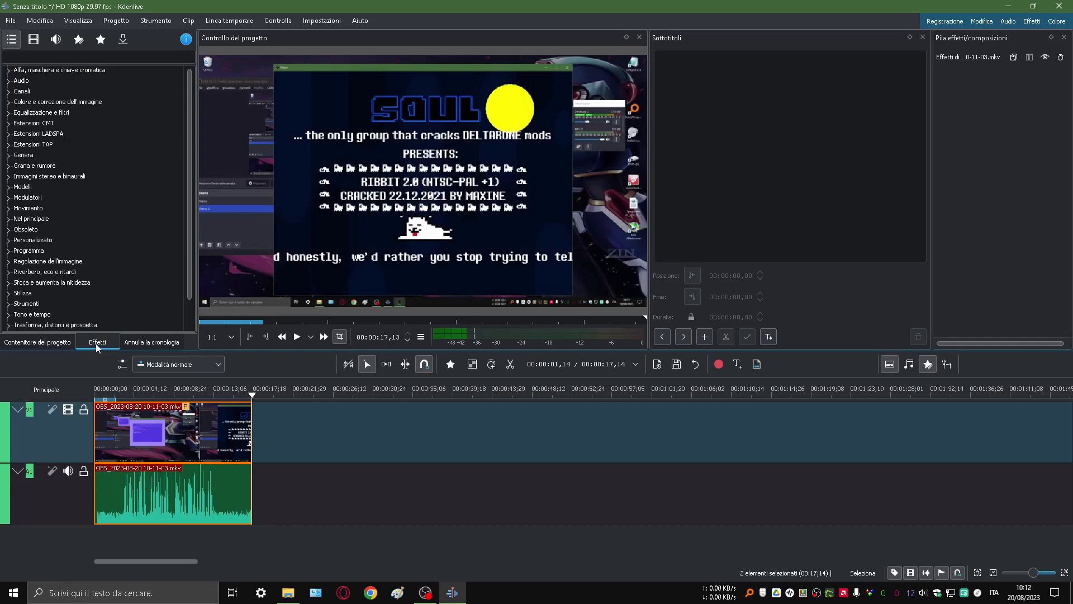
{"action": "left_click", "coordinate": [20, 57]}
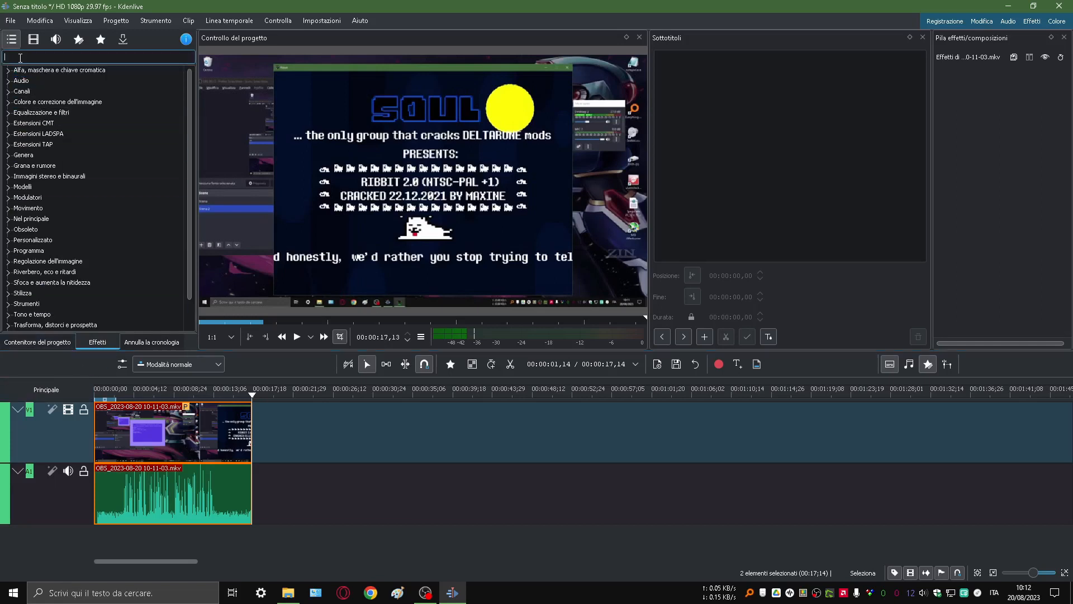
{"action": "left_click", "coordinate": [101, 40]}
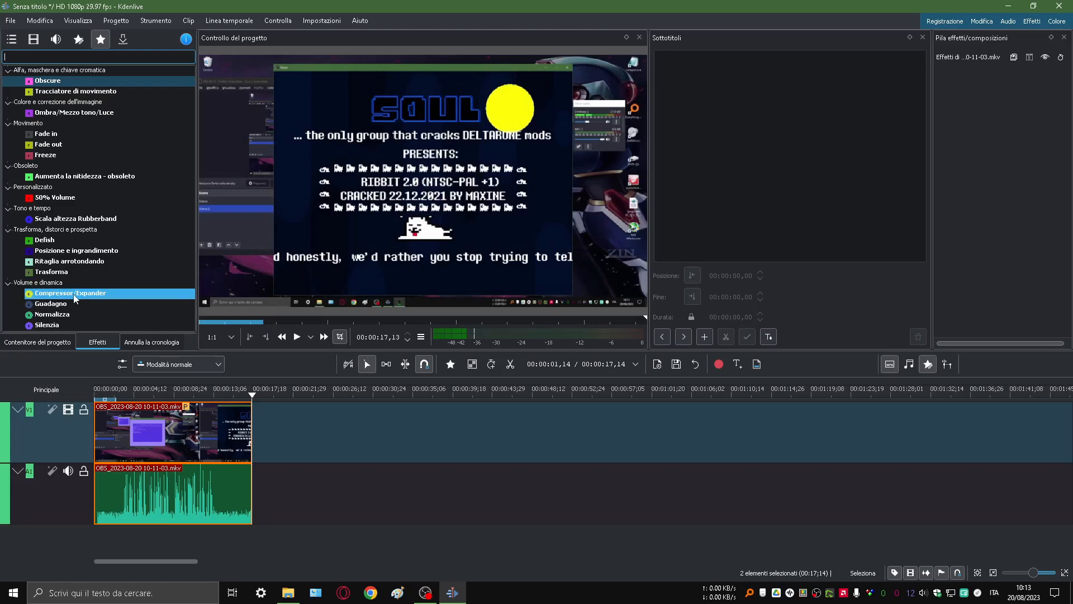
{"action": "left_click_drag", "start_coordinate": [75, 298], "coordinate": [116, 489]}
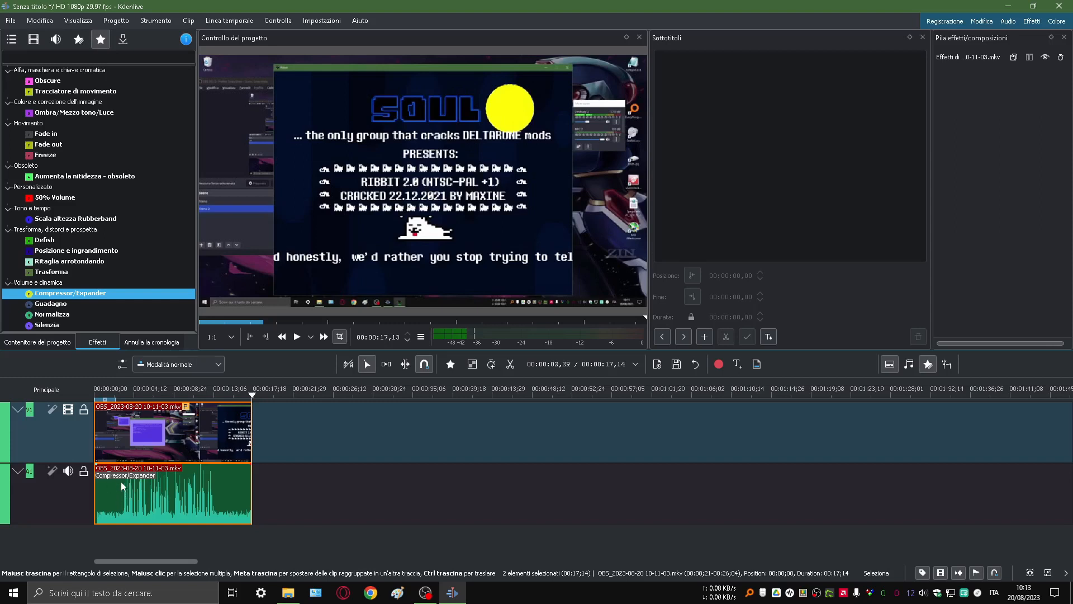
{"action": "left_click", "coordinate": [121, 482]}
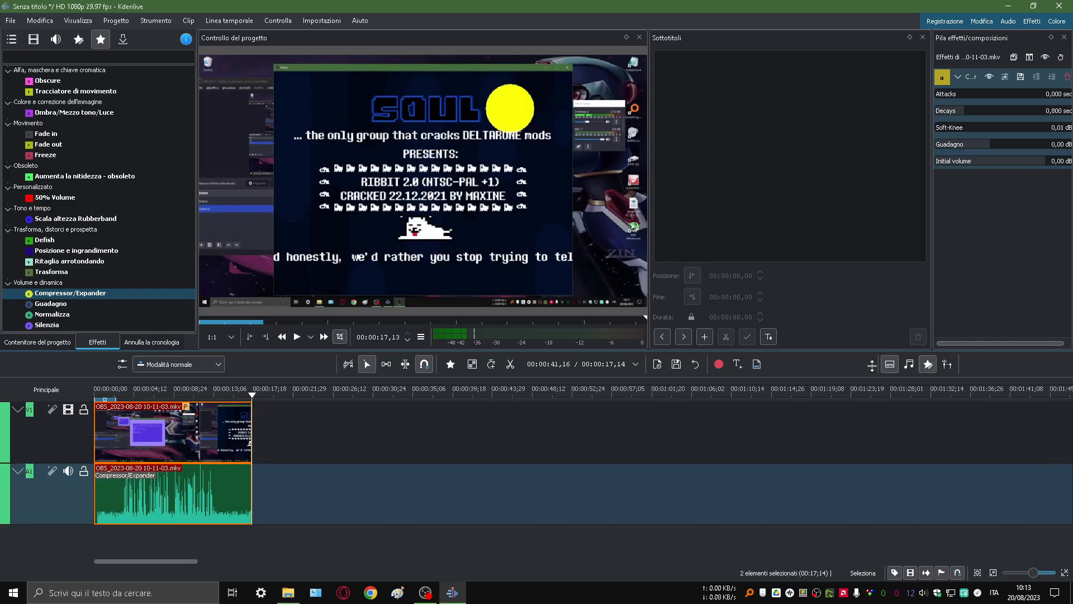
{"action": "left_click", "coordinate": [887, 366]}
{"action": "left_click_drag", "start_coordinate": [883, 270], "coordinate": [789, 276]}
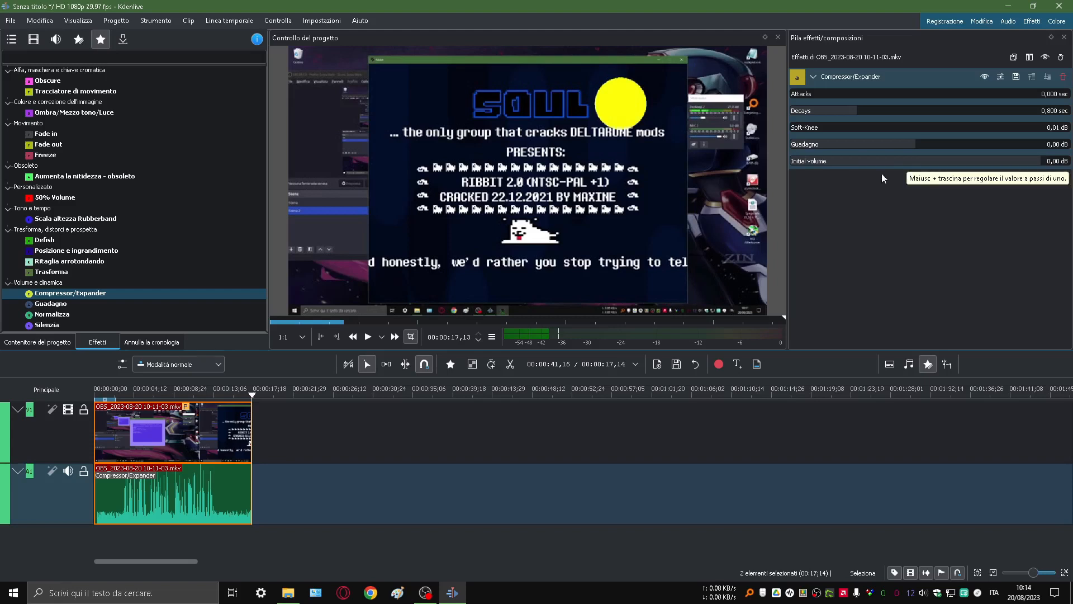
Play the clip's beginning with the Compressor/Expander effect on and off to compare the sound, and re-enable the effect.
{"action": "left_click", "coordinate": [97, 397]}
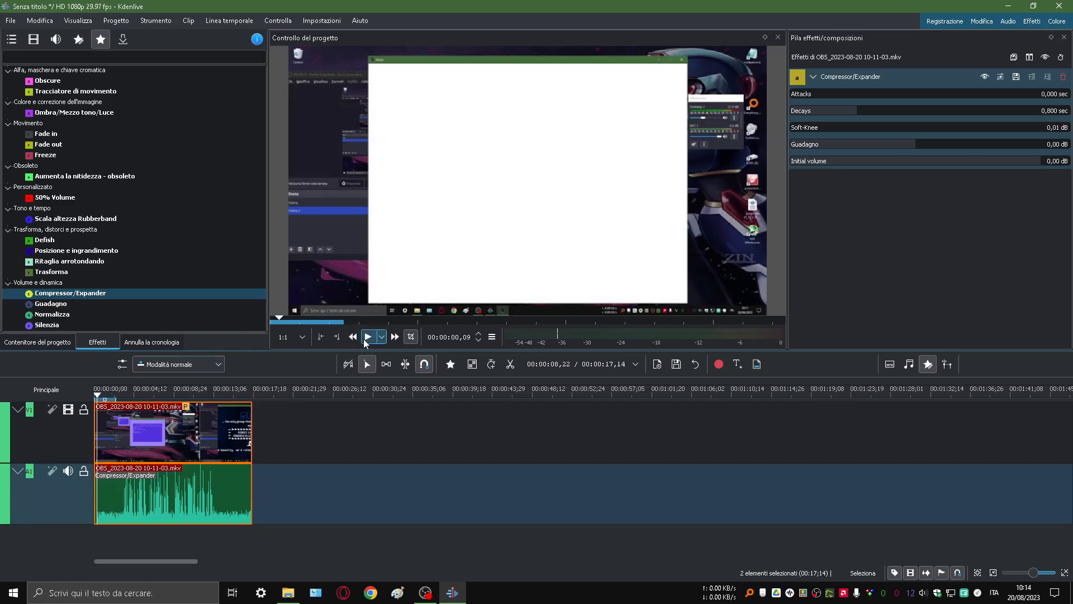
{"action": "left_click", "coordinate": [364, 341]}
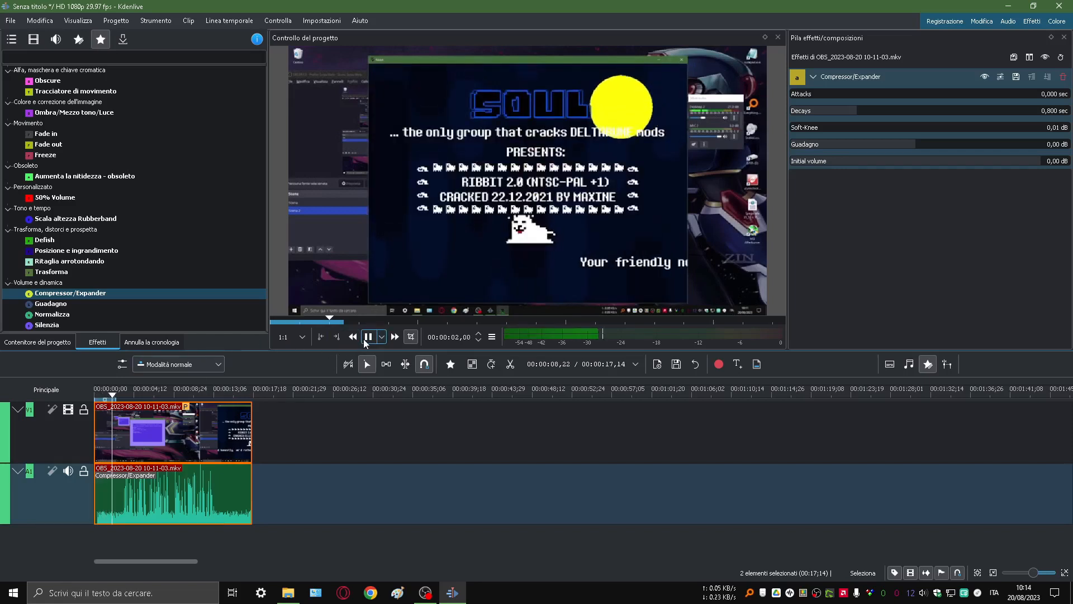
{"action": "left_click", "coordinate": [364, 340]}
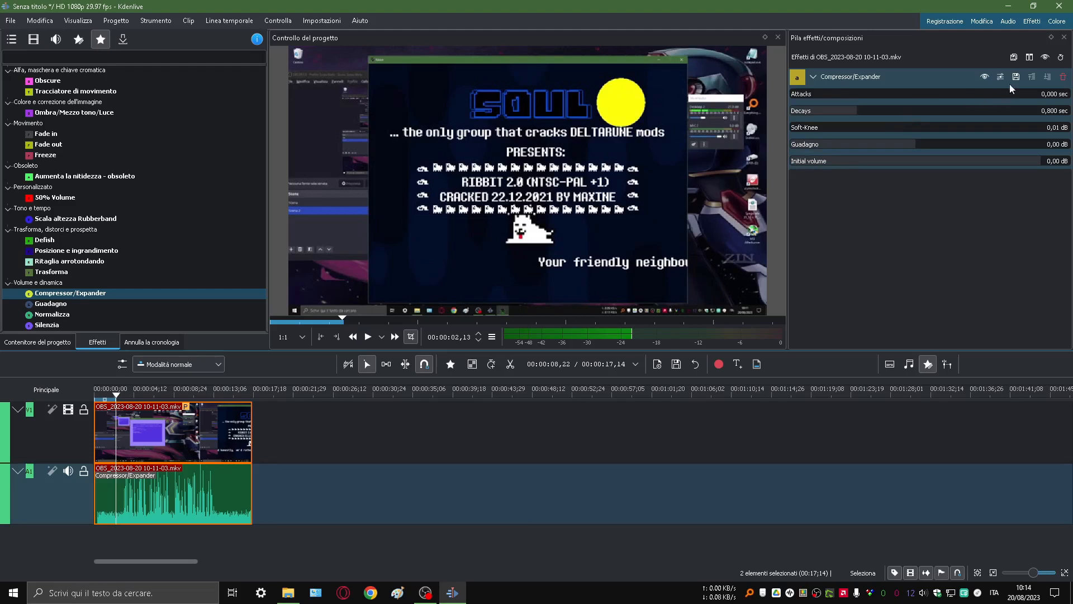
{"action": "left_click", "coordinate": [990, 78]}
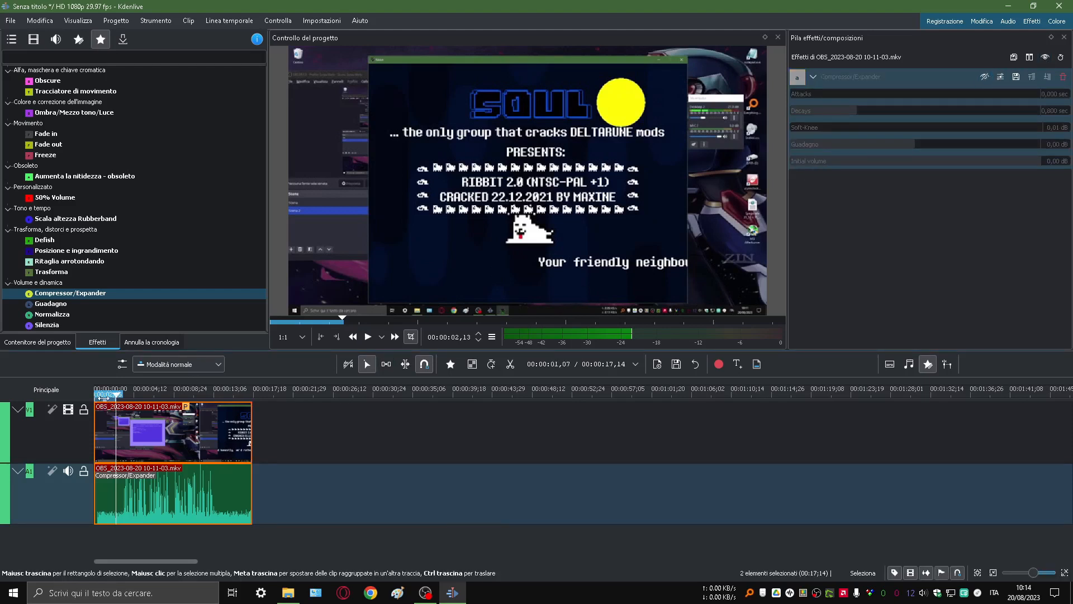
{"action": "left_click", "coordinate": [99, 395]}
{"action": "left_click", "coordinate": [368, 337]}
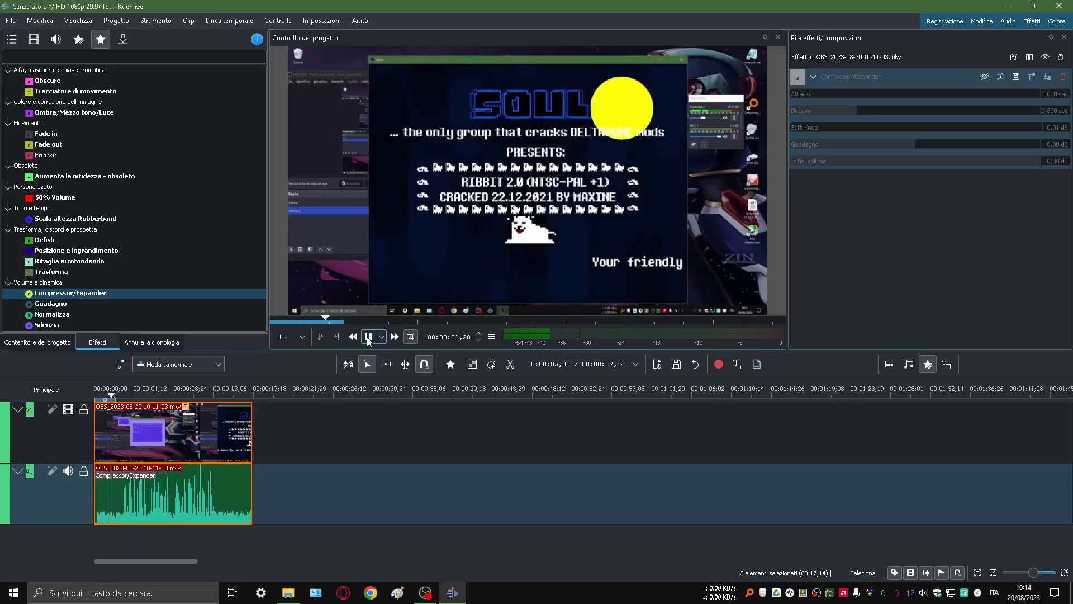
{"action": "left_click", "coordinate": [368, 338]}
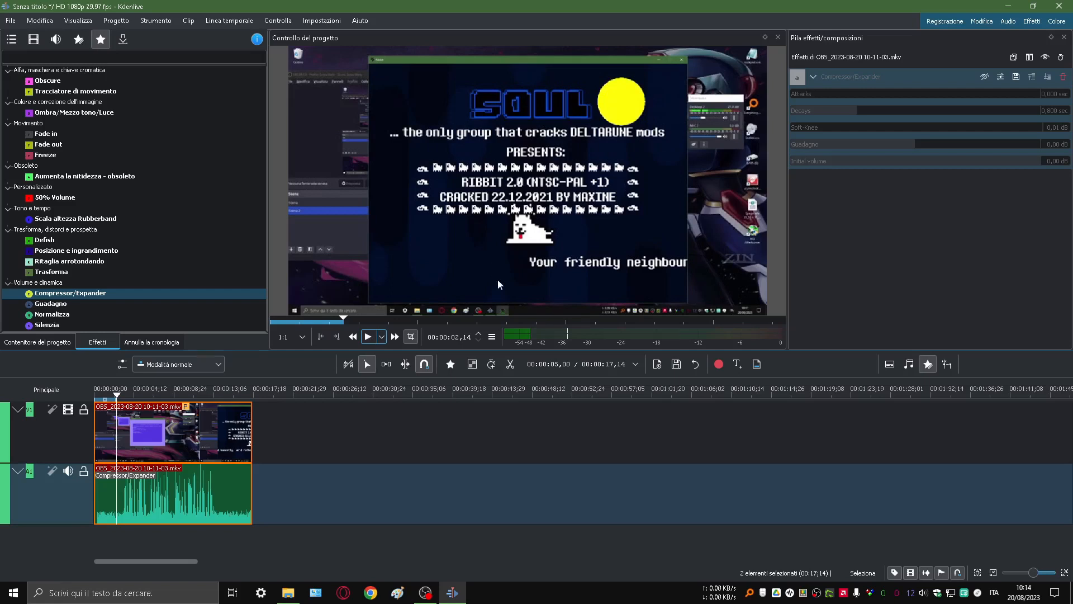
{"action": "left_click", "coordinate": [985, 76]}
Set the compressor's Initial volume to -42,09 dB and Decays to 0,621 sec, and play the clip from the start.
{"action": "left_click_drag", "start_coordinate": [1034, 164], "coordinate": [926, 181]}
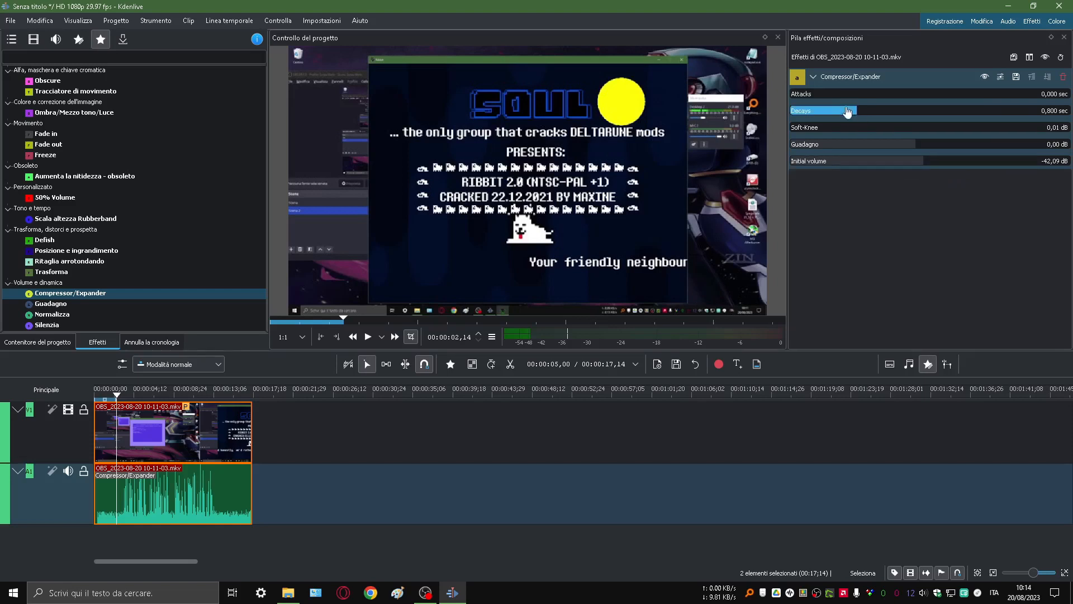
{"action": "left_click_drag", "start_coordinate": [856, 114], "coordinate": [840, 120]}
{"action": "left_click_drag", "start_coordinate": [846, 121], "coordinate": [843, 120]}
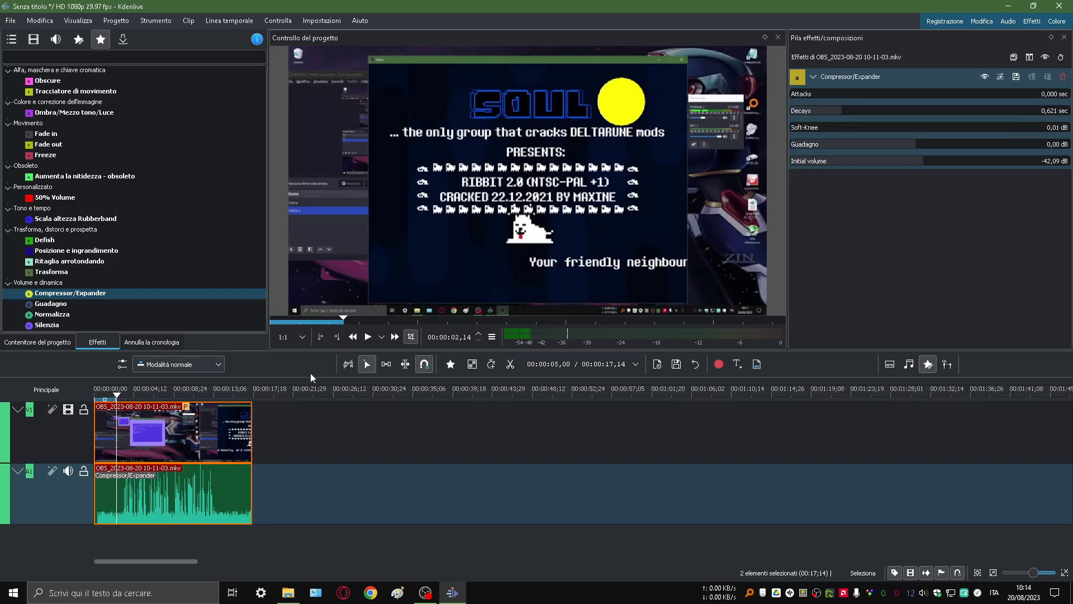
{"action": "left_click_drag", "start_coordinate": [117, 396], "coordinate": [84, 401]}
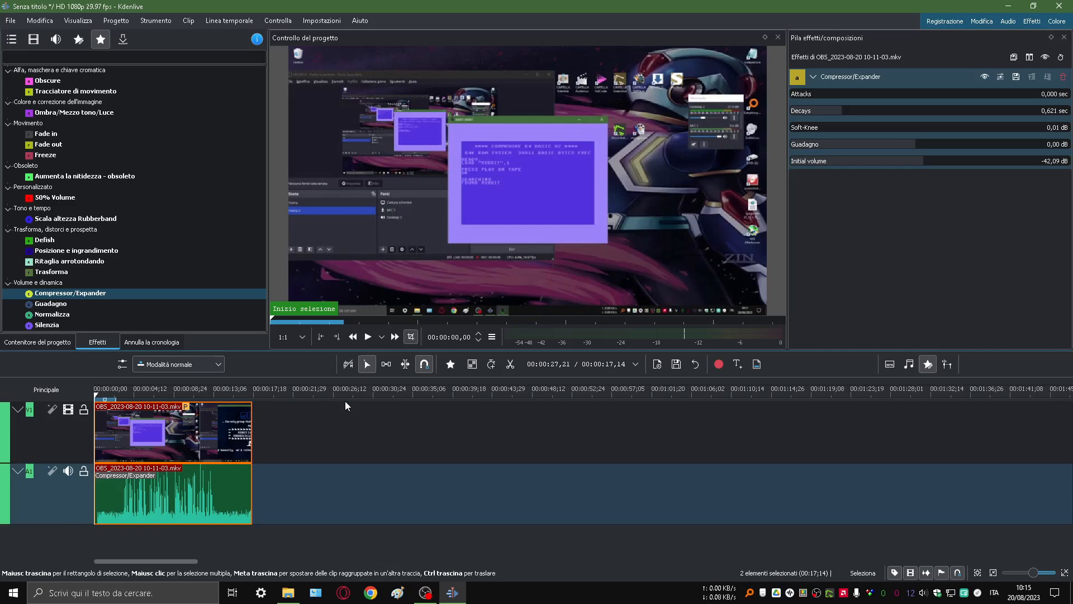
{"action": "left_click", "coordinate": [368, 336]}
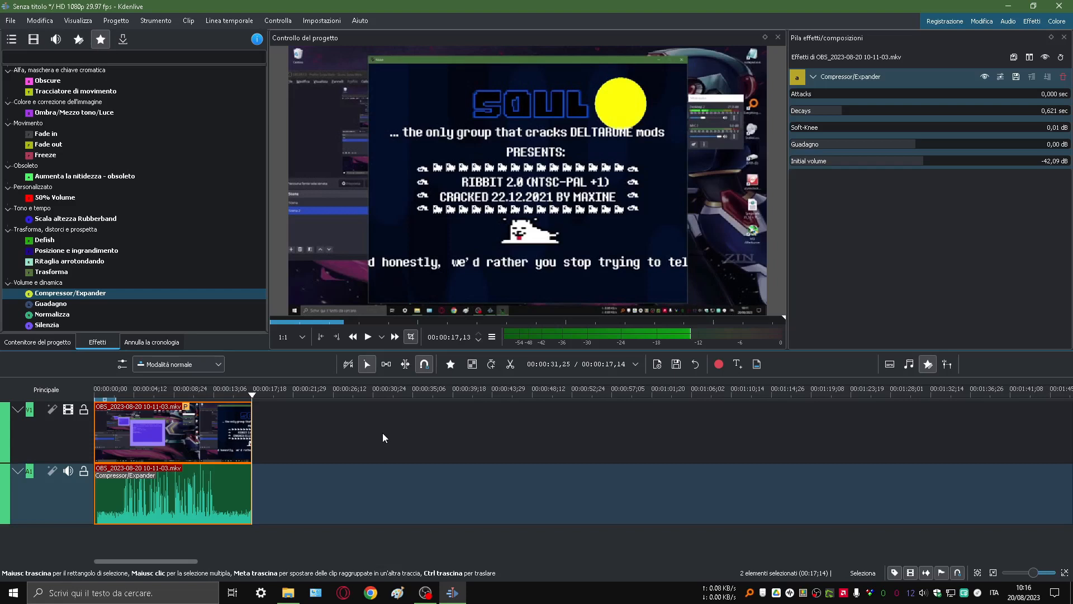
Ungroup the timeline clip's video and audio, delete the video part from track V1, and return the playhead to the start.
{"action": "left_click", "coordinate": [50, 342]}
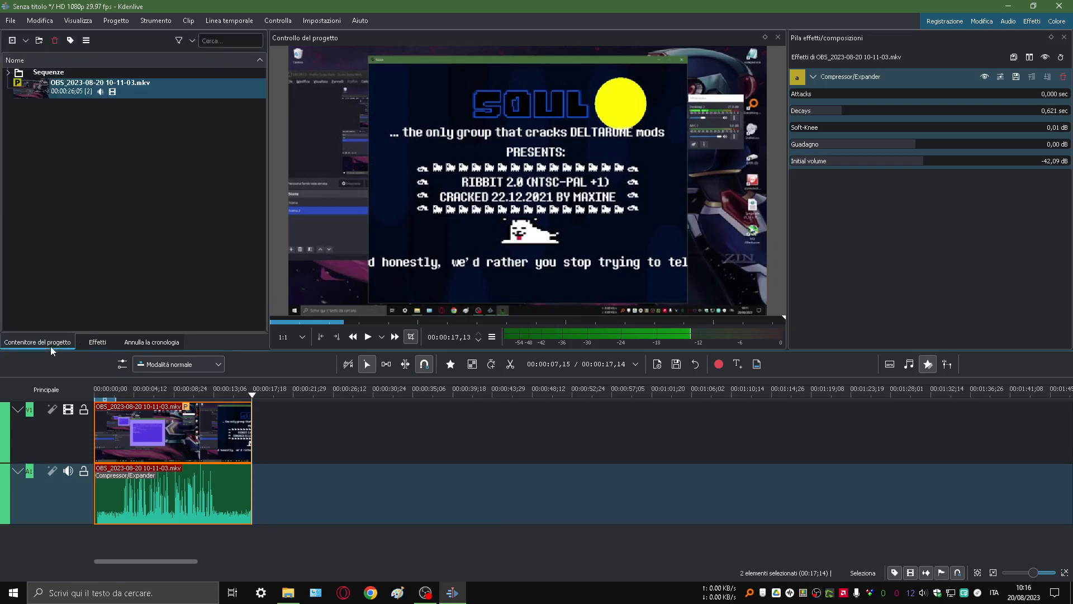
{"action": "right_click", "coordinate": [158, 437]}
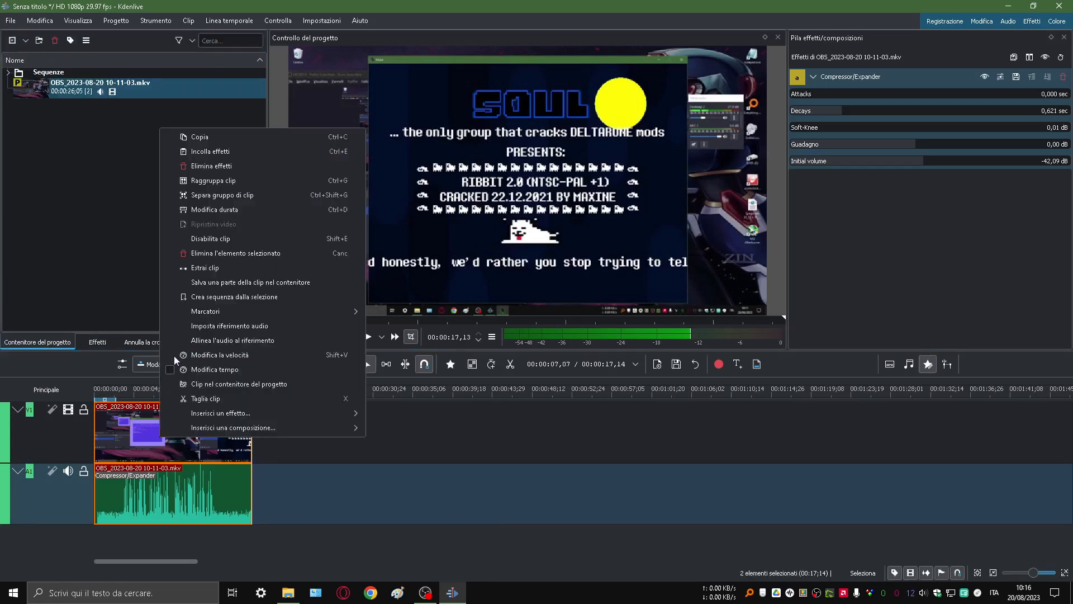
{"action": "left_click", "coordinate": [239, 195]}
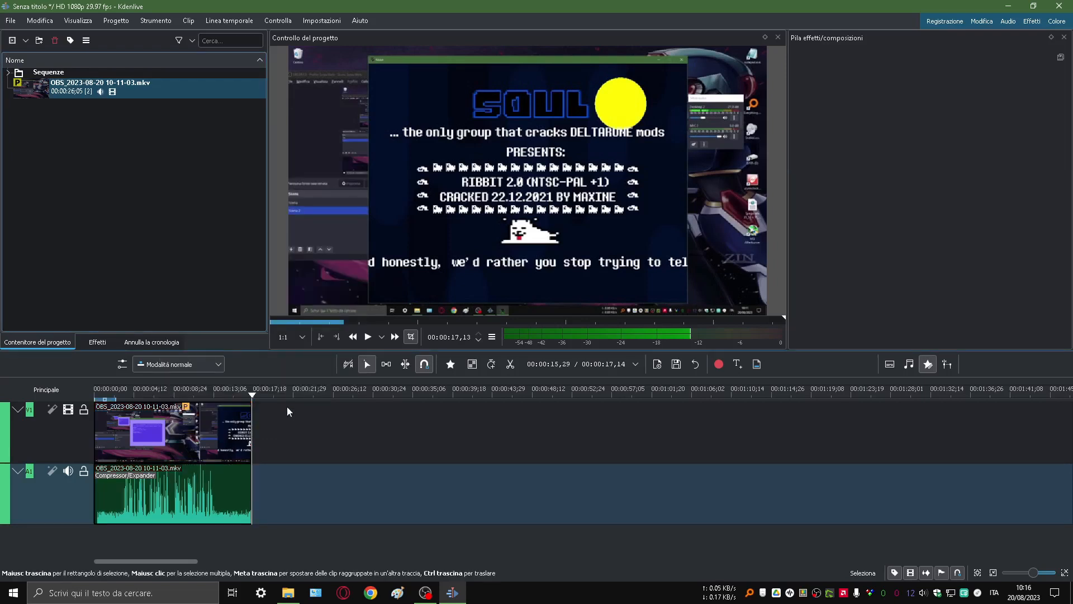
{"action": "left_click", "coordinate": [215, 436]}
{"action": "key", "text": "Delete"}
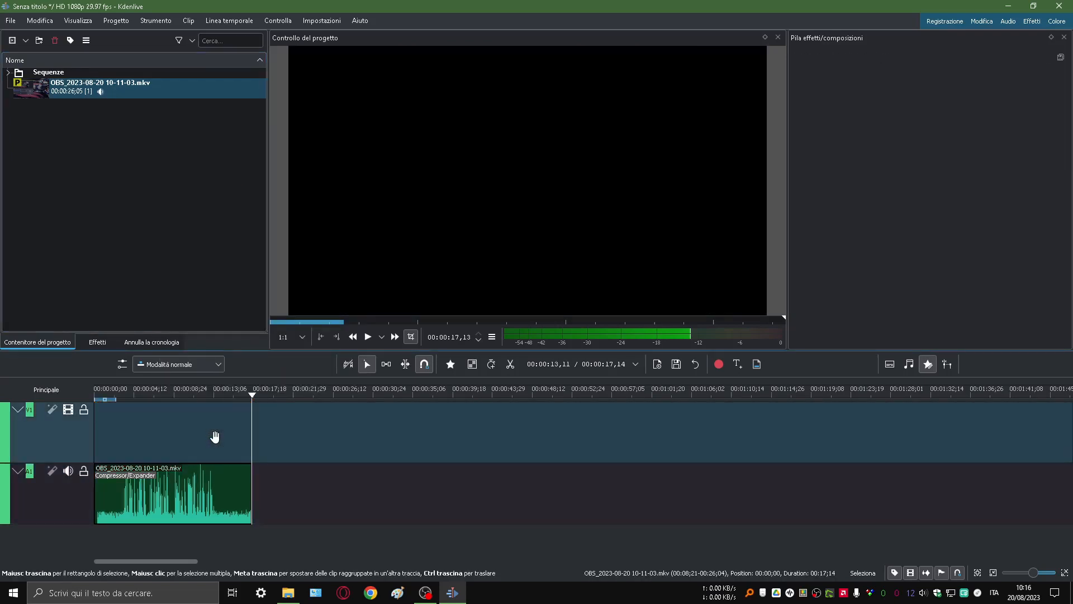
{"action": "left_click_drag", "start_coordinate": [242, 394], "coordinate": [95, 391]}
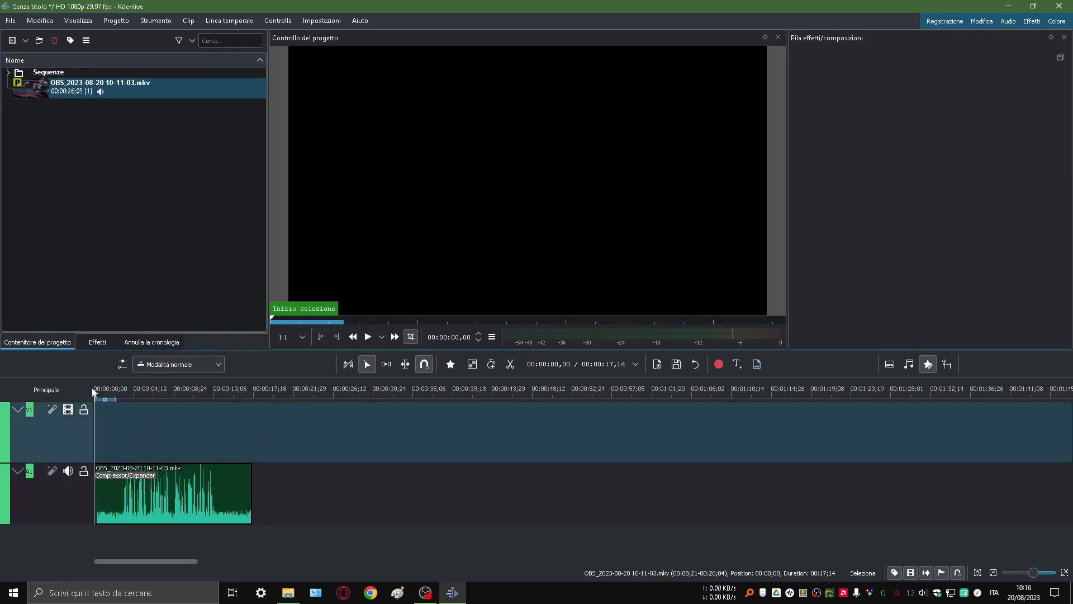
Open the project's export settings and choose the AC3 preset from the Audio only group.
{"action": "left_click", "coordinate": [11, 21]}
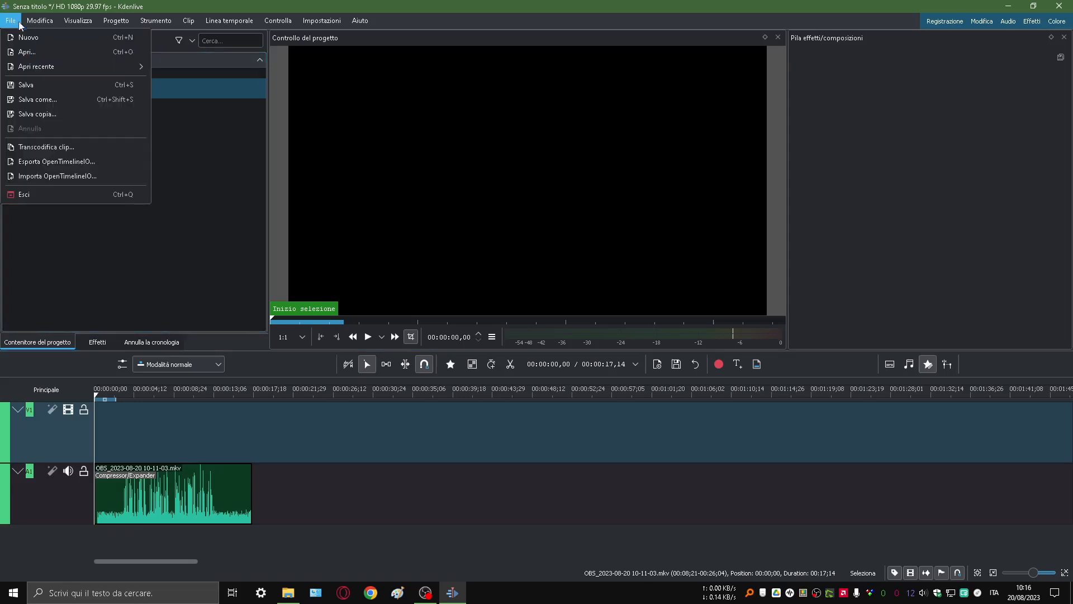
{"action": "mouse_move", "coordinate": [129, 22]}
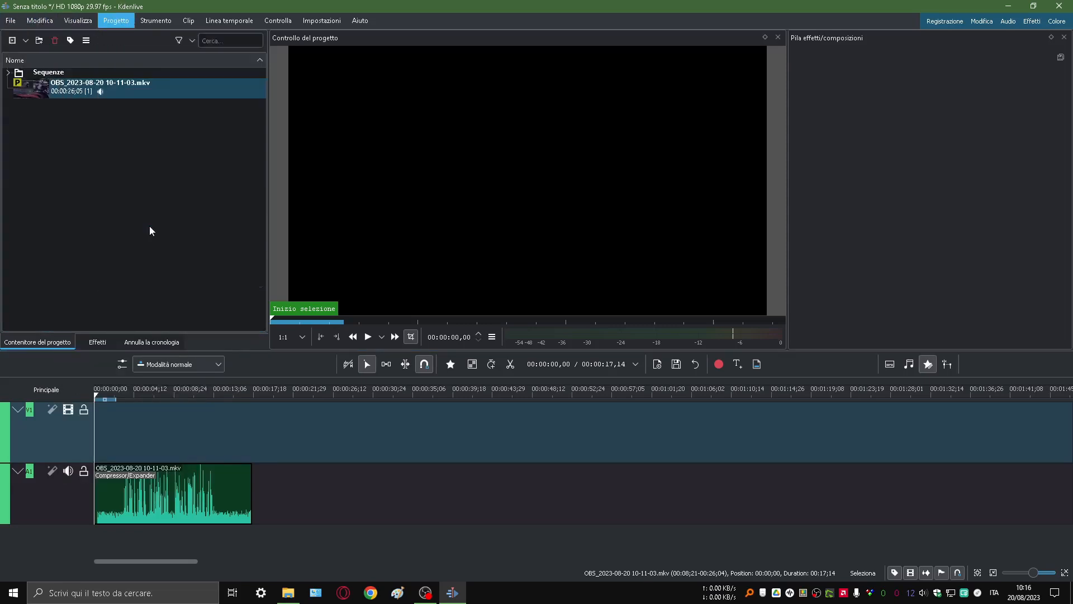
{"action": "left_click", "coordinate": [149, 219]}
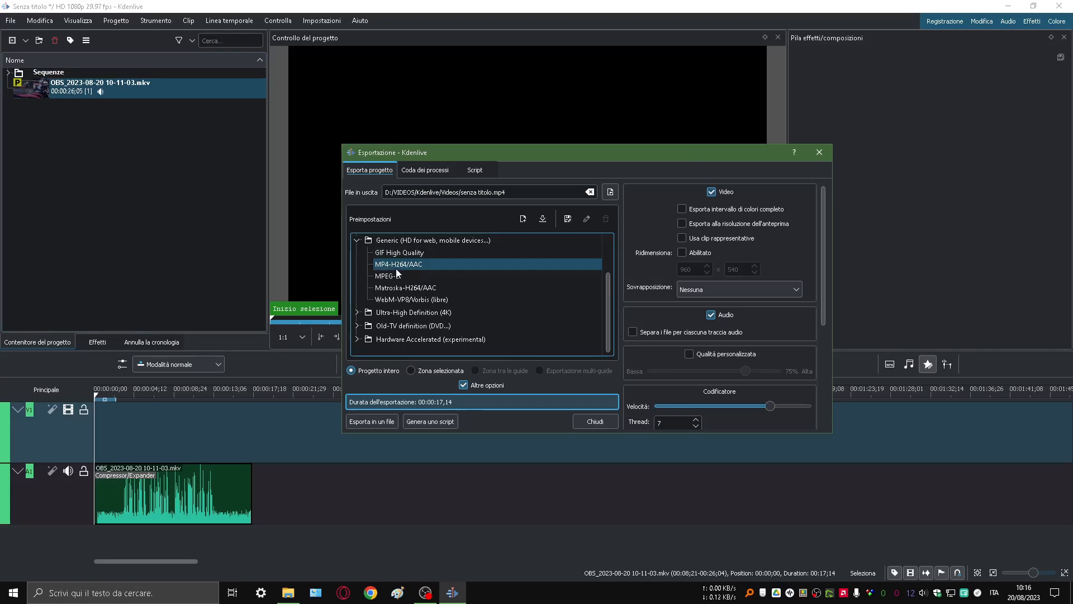
{"action": "scroll", "coordinate": [359, 263], "scroll_direction": "up", "scroll_amount": 1}
{"action": "left_click", "coordinate": [358, 265]}
{"action": "left_click", "coordinate": [356, 240]}
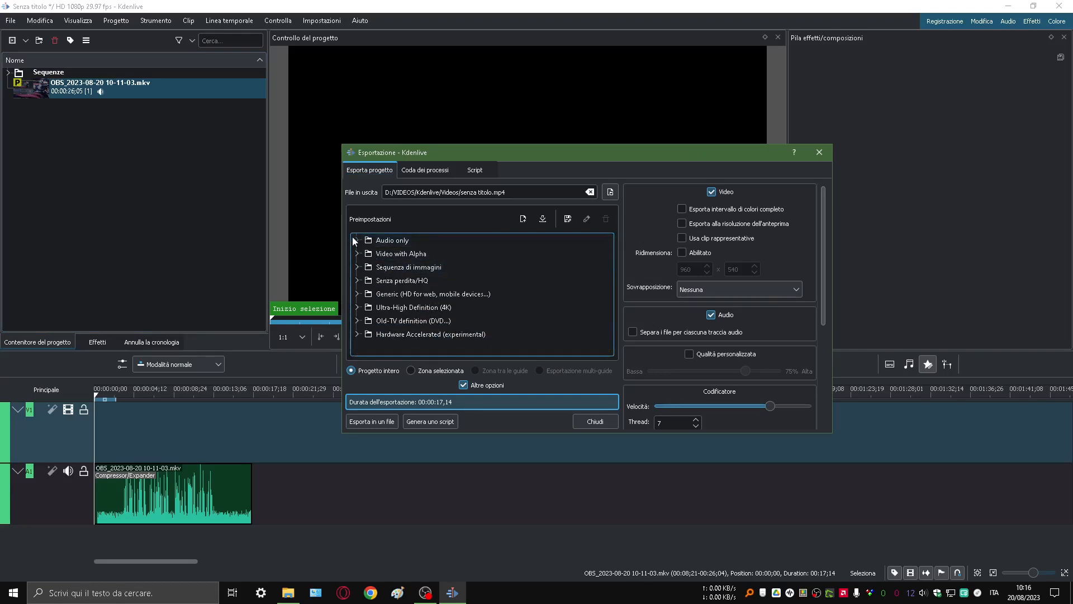
{"action": "left_click", "coordinate": [384, 255]}
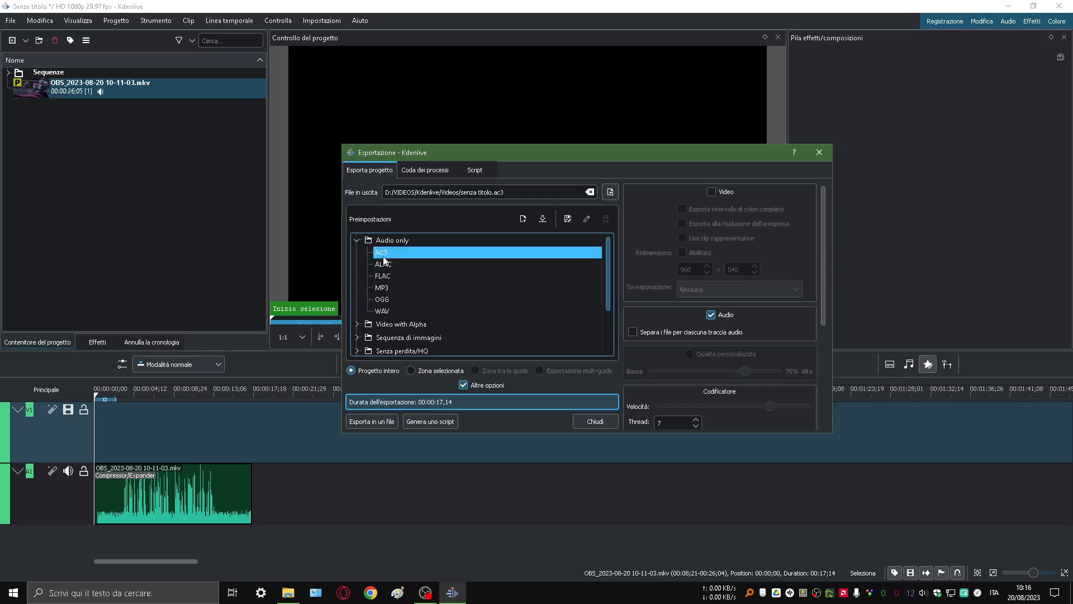
{"action": "left_click", "coordinate": [385, 288]}
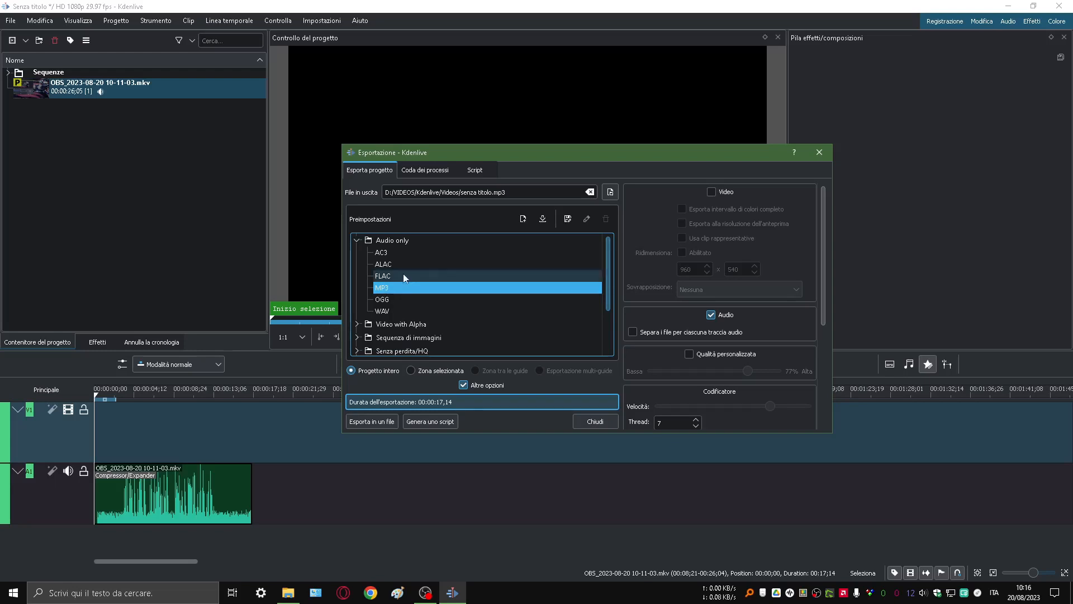
{"action": "left_click", "coordinate": [387, 254]}
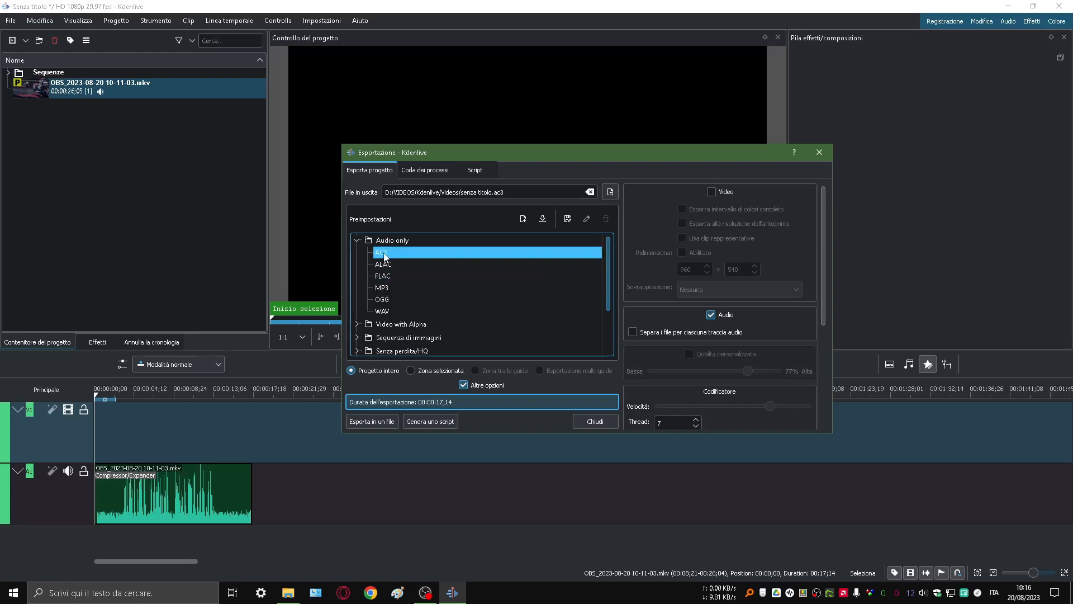
Name the output file "eaudio exported + fixed.ac3" in D:/VIDEOS/Kdenlive/Videos and export the project to it.
{"action": "left_click", "coordinate": [492, 192]}
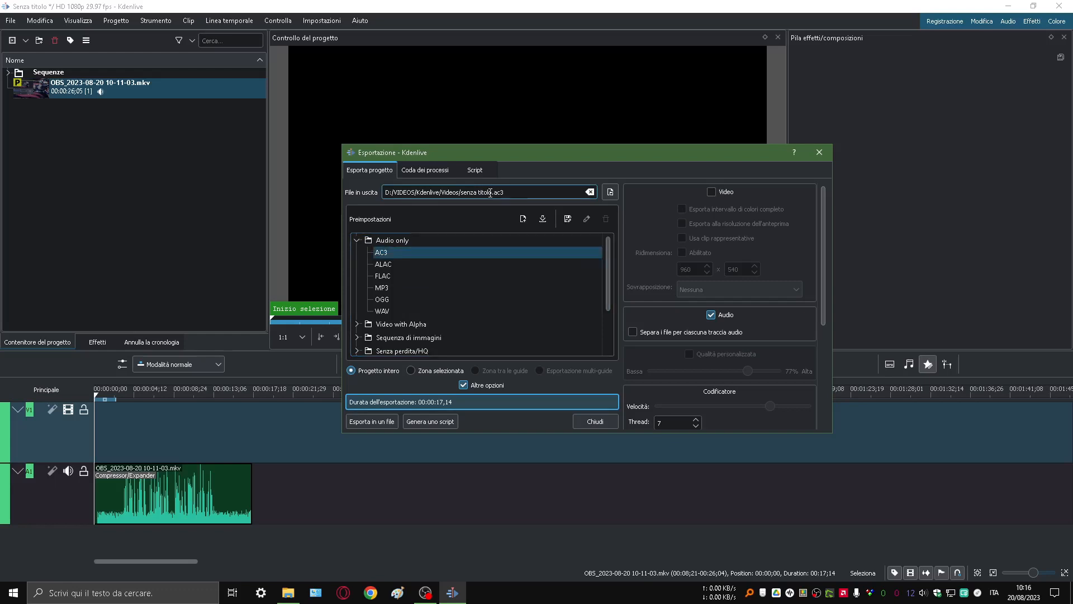
{"action": "key", "text": "BackSpace"}
{"action": "key", "text": "BackSpace"}
{"action": "key", "text": "BackSpace"}
{"action": "key", "text": "BackSpace"}
{"action": "key", "text": "BackSpace"}
{"action": "key", "text": "BackSpace"}
{"action": "key", "text": "BackSpace"}
{"action": "key", "text": "BackSpace"}
{"action": "key", "text": "BackSpace"}
{"action": "key", "text": "BackSpace"}
{"action": "key", "text": "BackSpace"}
{"action": "key", "text": "BackSpace"}
{"action": "type", "text": "eaudio exported + fixed"}
{"action": "left_click", "coordinate": [372, 421]}
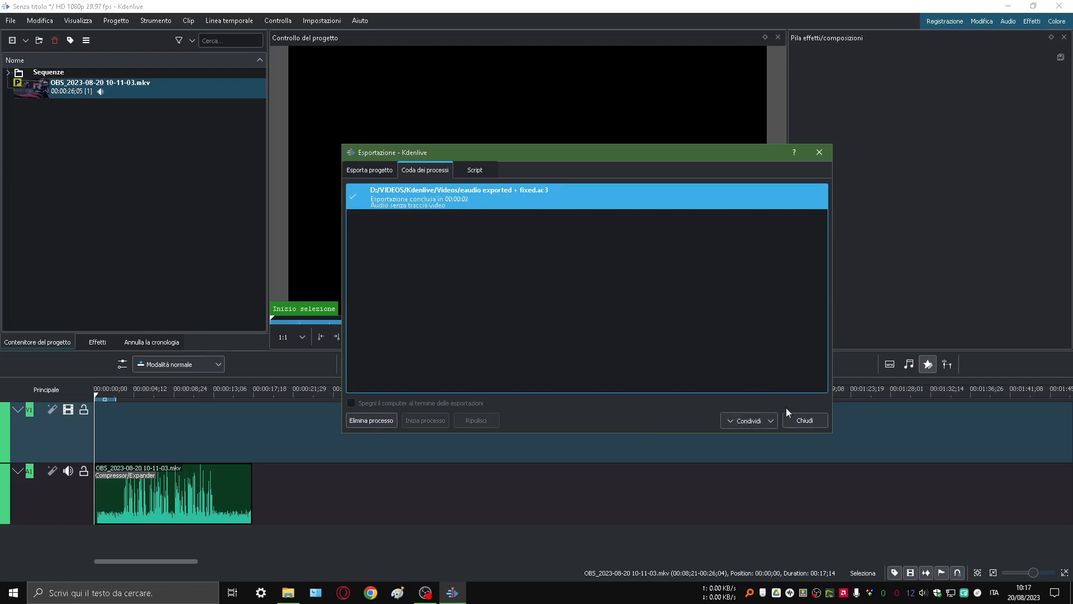
Close the export window and quit the video editor without saving the project.
{"action": "left_click", "coordinate": [801, 423]}
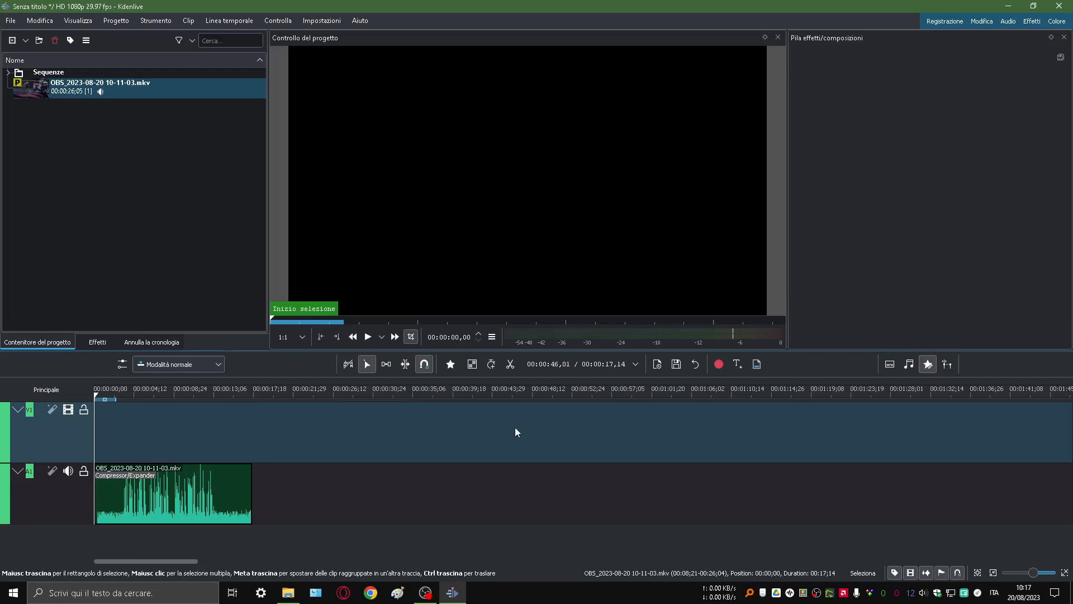
{"action": "left_click", "coordinate": [1060, 7]}
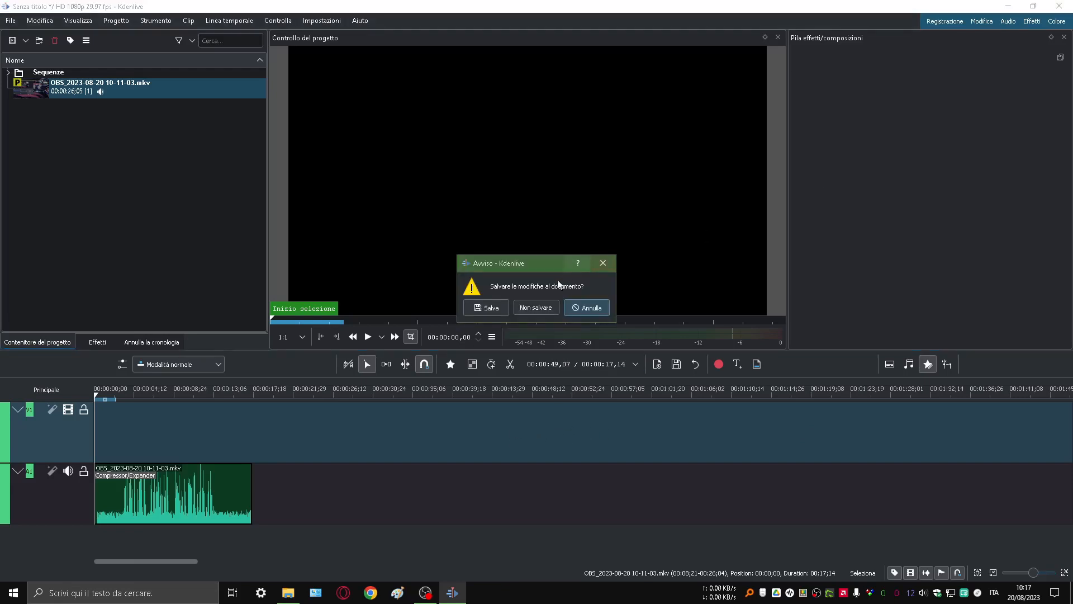
{"action": "left_click", "coordinate": [546, 308]}
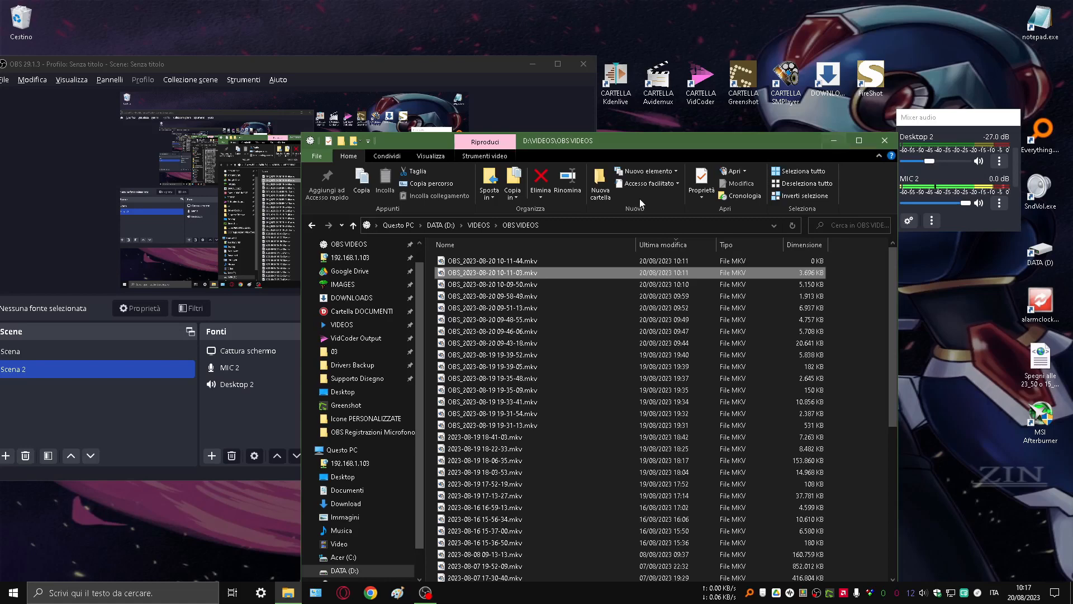
{"action": "right_click", "coordinate": [480, 274]}
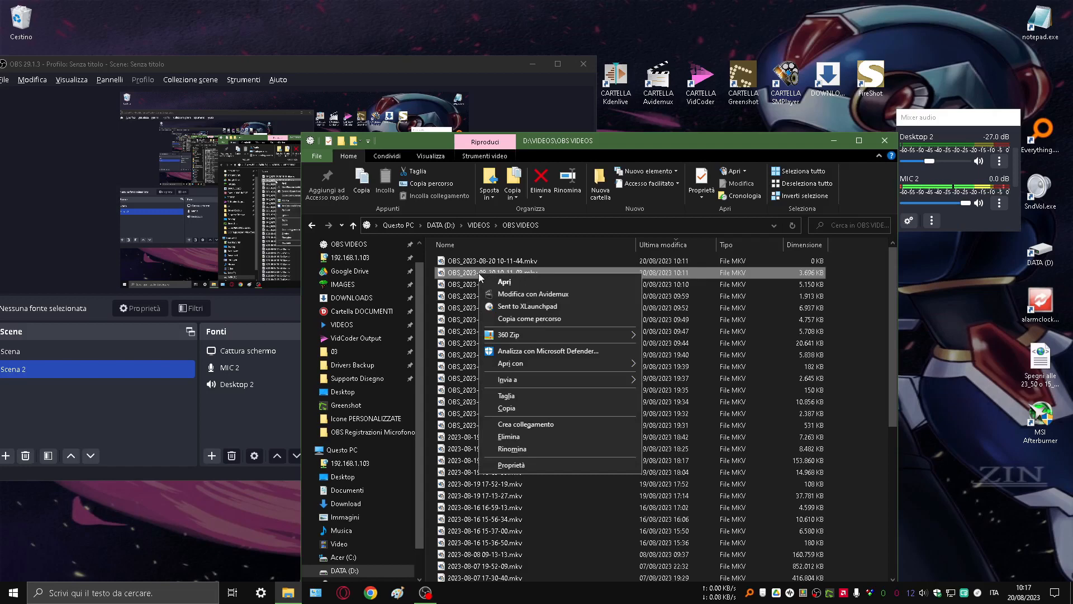
{"action": "left_click", "coordinate": [504, 294]}
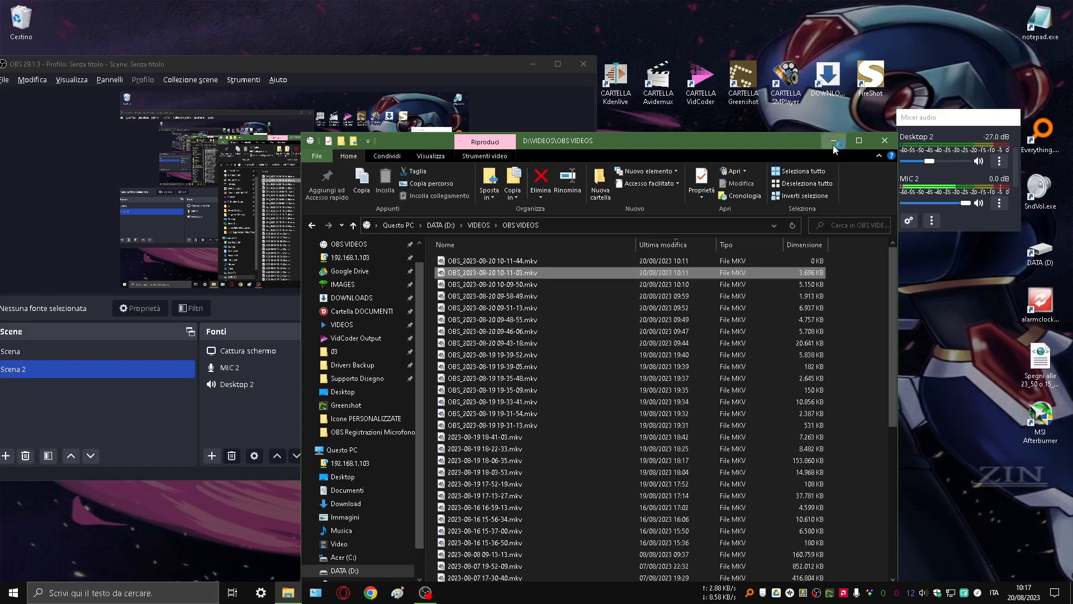
{"action": "left_click", "coordinate": [833, 142]}
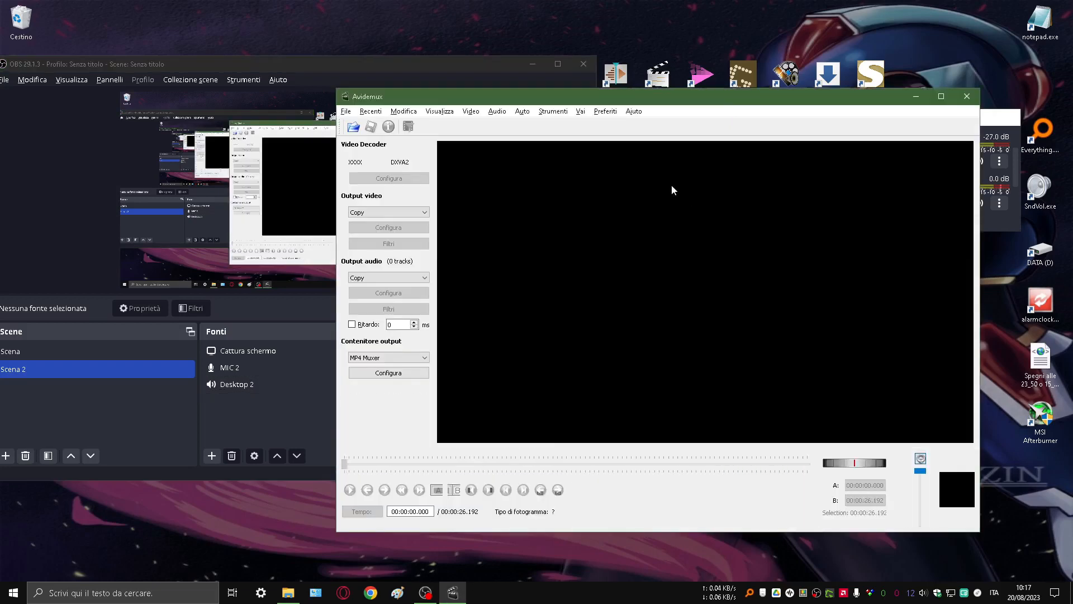
{"action": "left_click_drag", "start_coordinate": [570, 103], "coordinate": [553, 98]}
Play several parts of the recording, including its beginning and middle, to listen to the original audio.
{"action": "left_click_drag", "start_coordinate": [393, 456], "coordinate": [720, 468]}
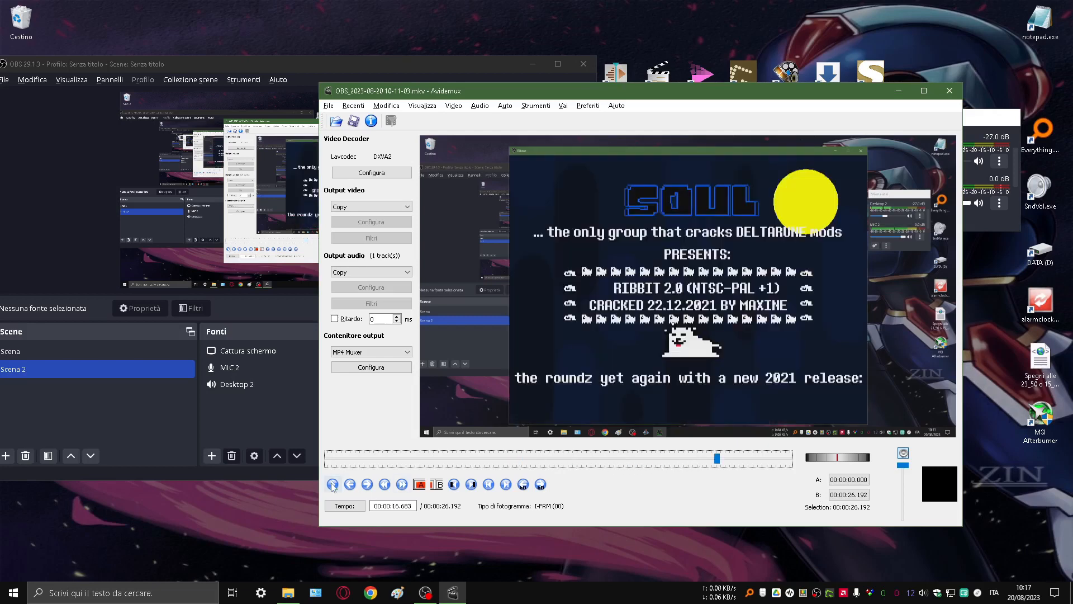
{"action": "left_click", "coordinate": [333, 484]}
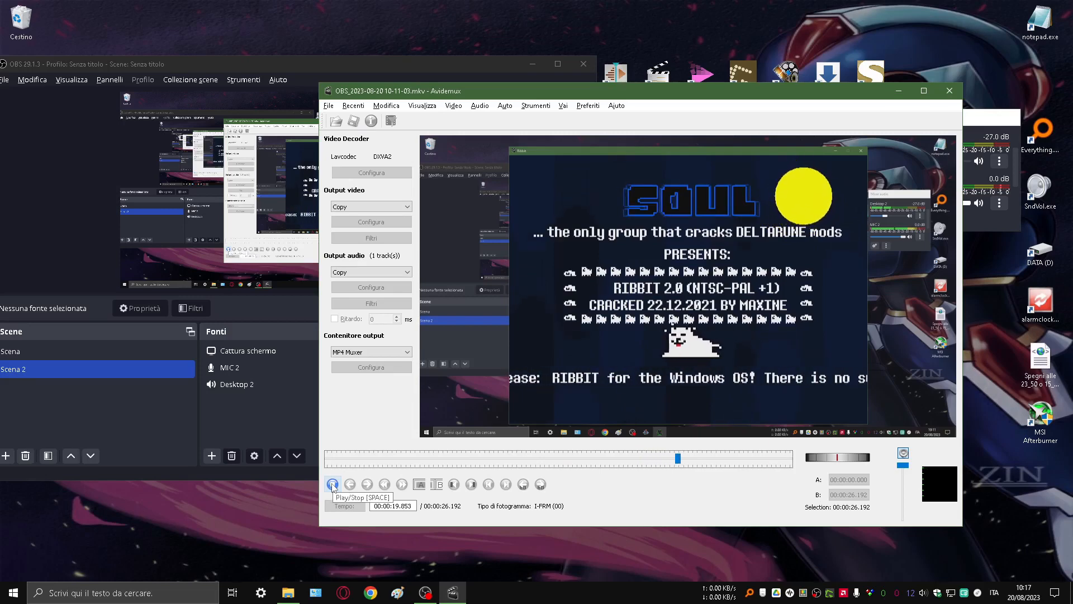
{"action": "left_click", "coordinate": [332, 484]}
{"action": "left_click", "coordinate": [354, 460]}
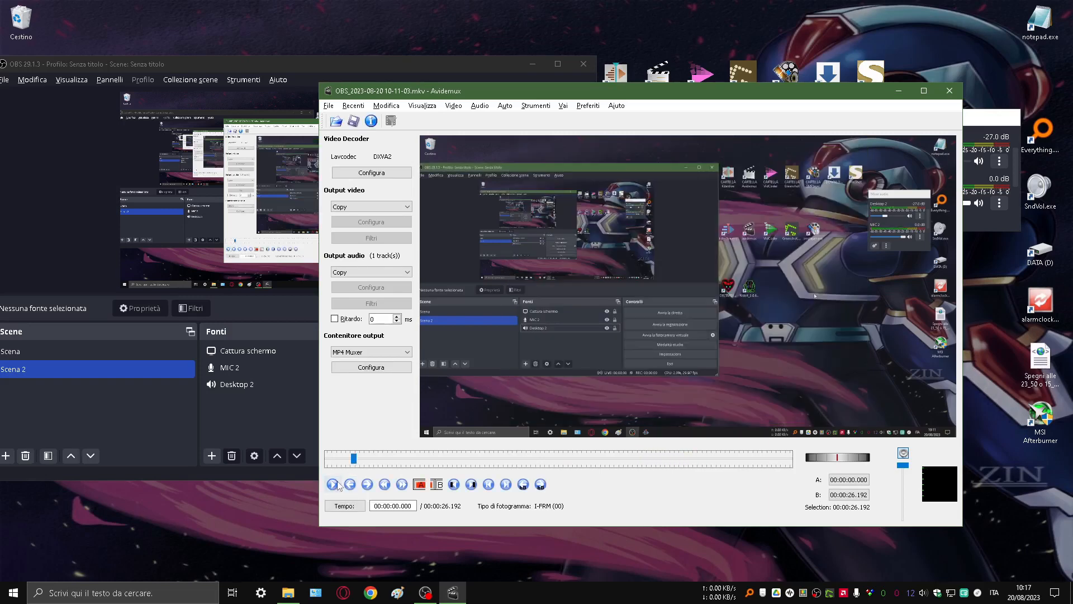
{"action": "left_click", "coordinate": [338, 481]}
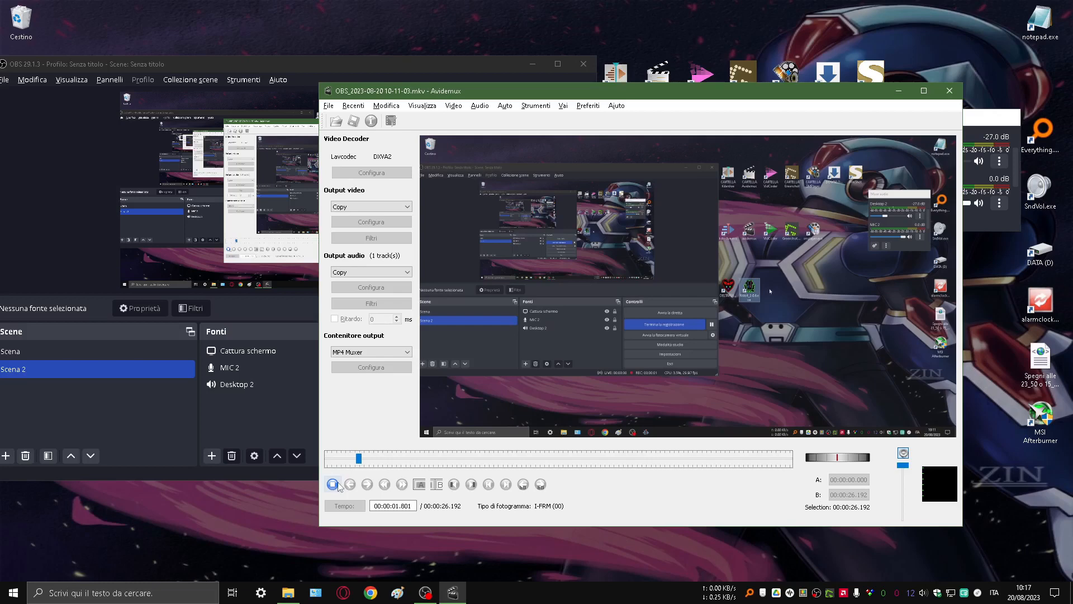
{"action": "left_click", "coordinate": [337, 486]}
{"action": "left_click_drag", "start_coordinate": [441, 459], "coordinate": [486, 459]}
{"action": "left_click", "coordinate": [332, 484]}
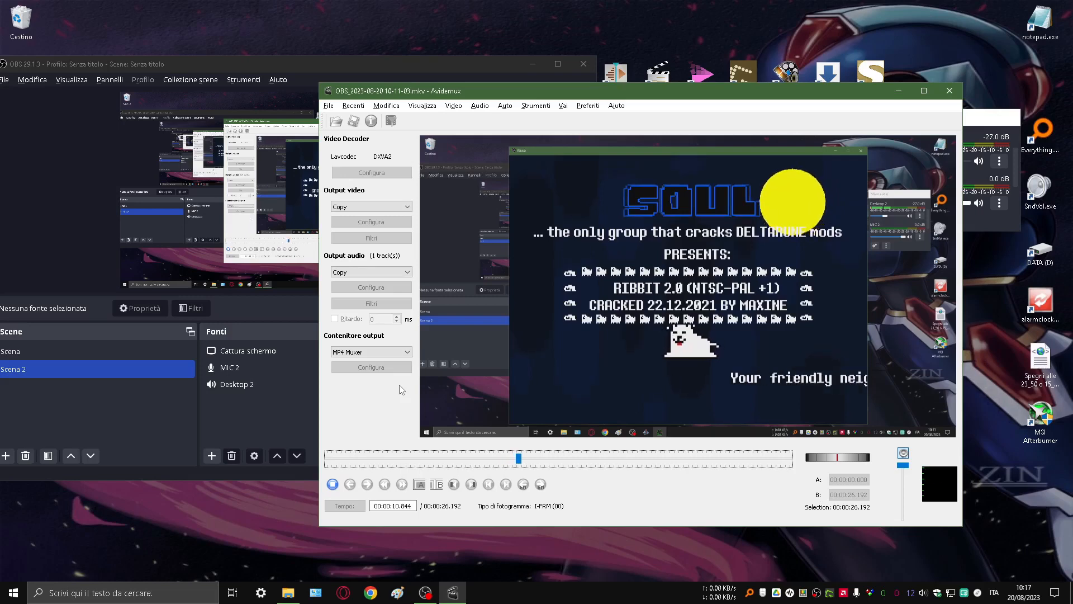
{"action": "left_click", "coordinate": [331, 485]}
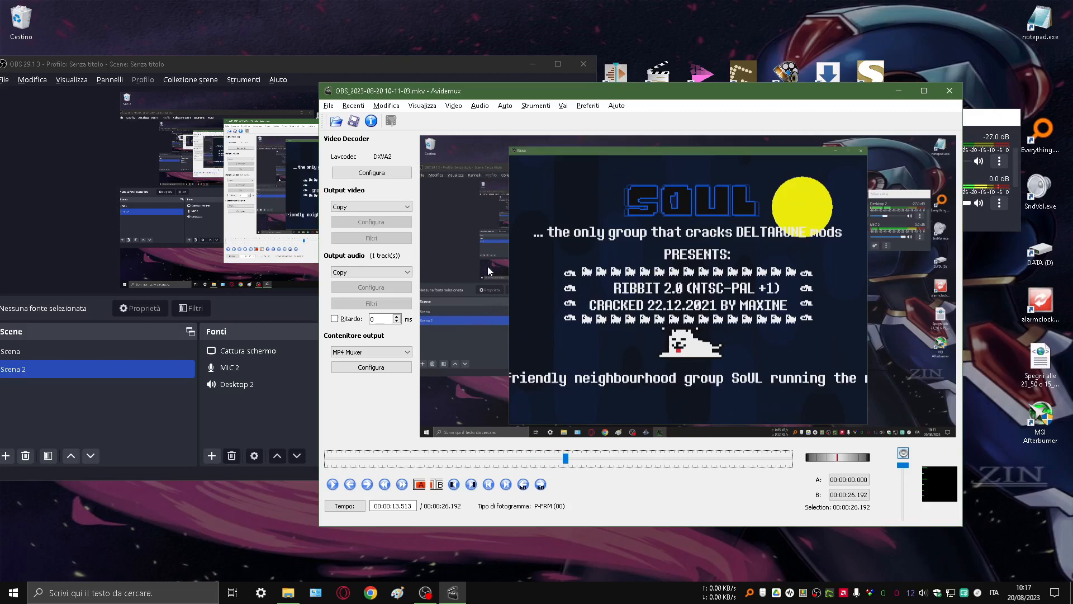
Replace the source of audio track 1 with the external file "eaudio exported + fixed.ac3" from VIDEOS/Kdenlive/Videos, keeping the codec on copy.
{"action": "left_click", "coordinate": [461, 108]}
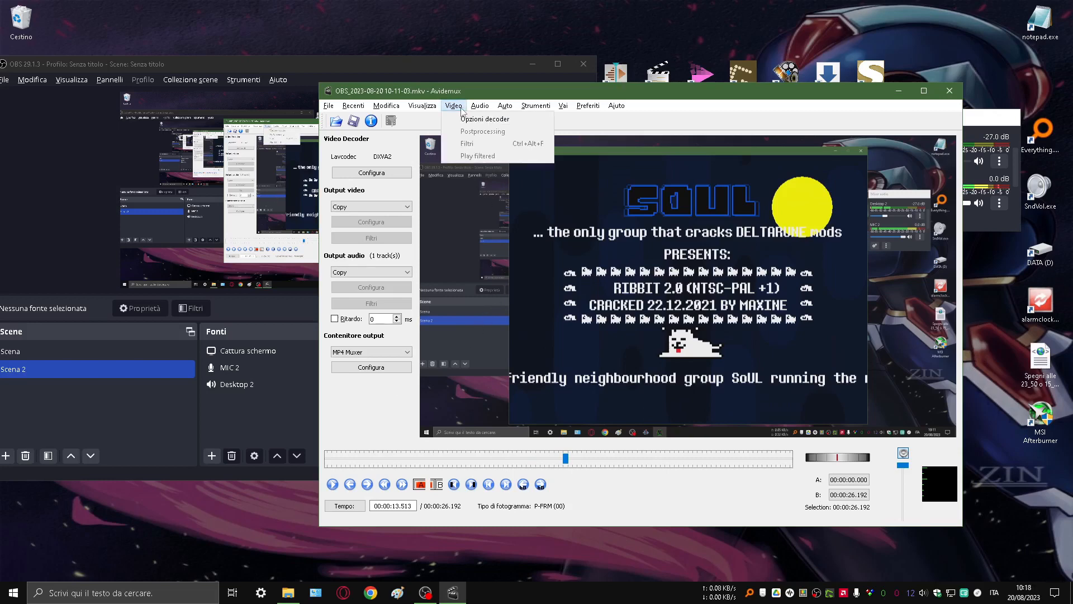
{"action": "mouse_move", "coordinate": [477, 114]}
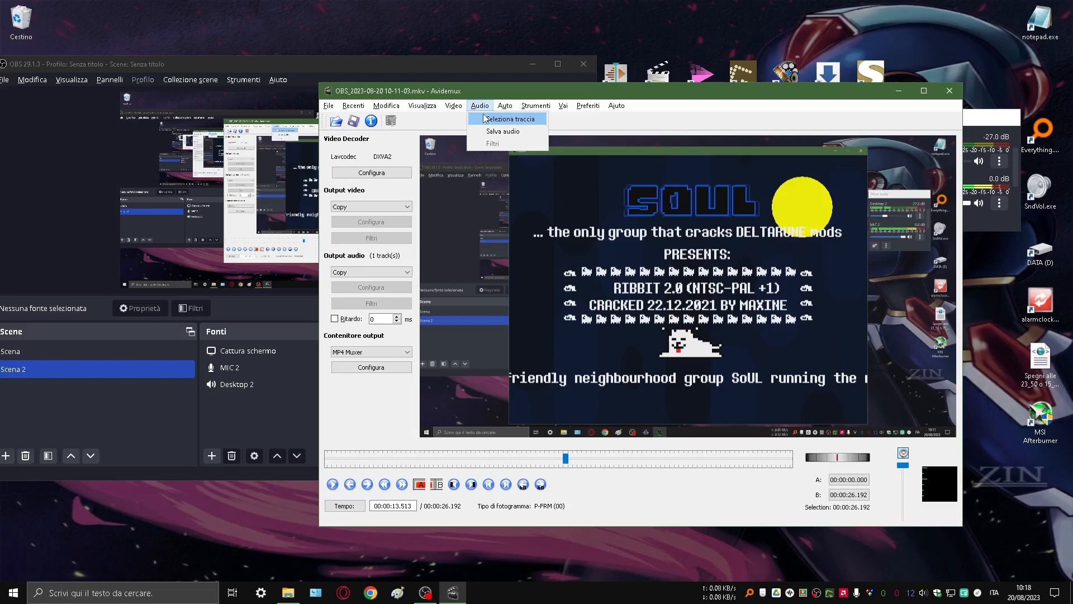
{"action": "left_click", "coordinate": [484, 118]}
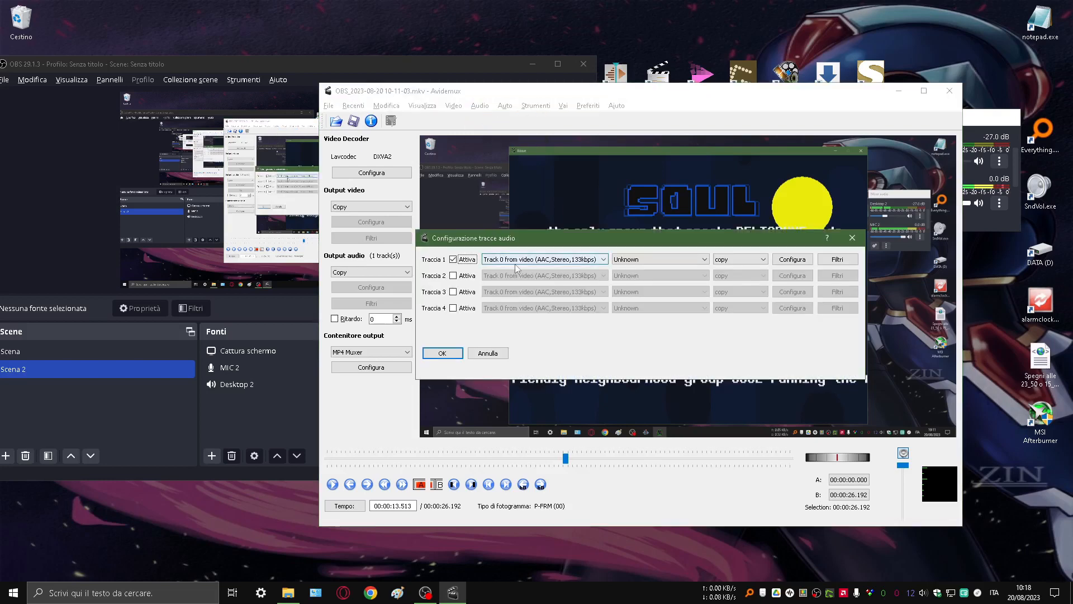
{"action": "left_click", "coordinate": [719, 260]}
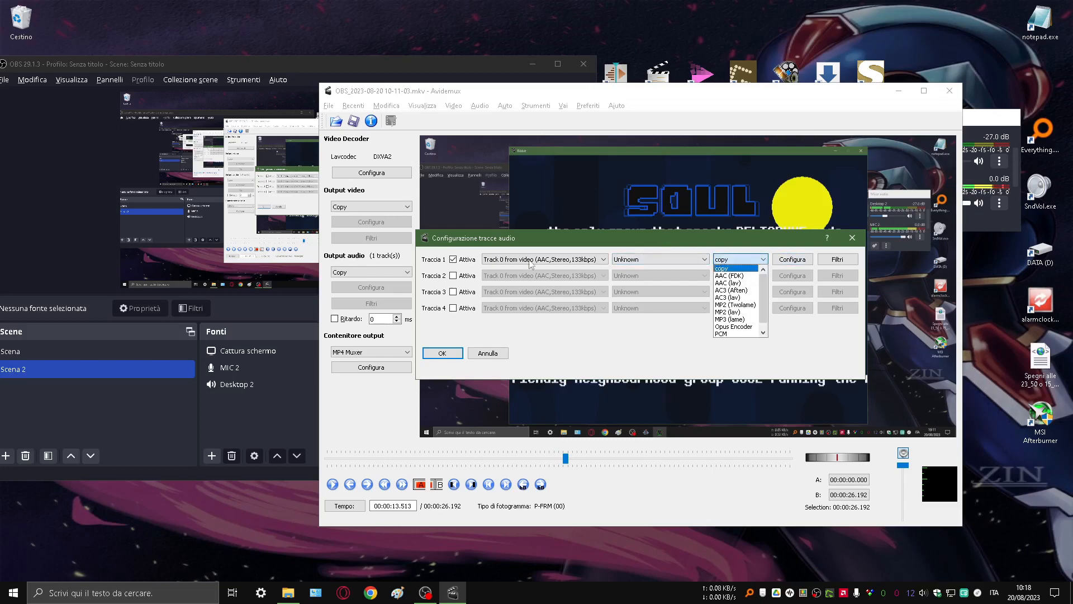
{"action": "left_click", "coordinate": [501, 260]}
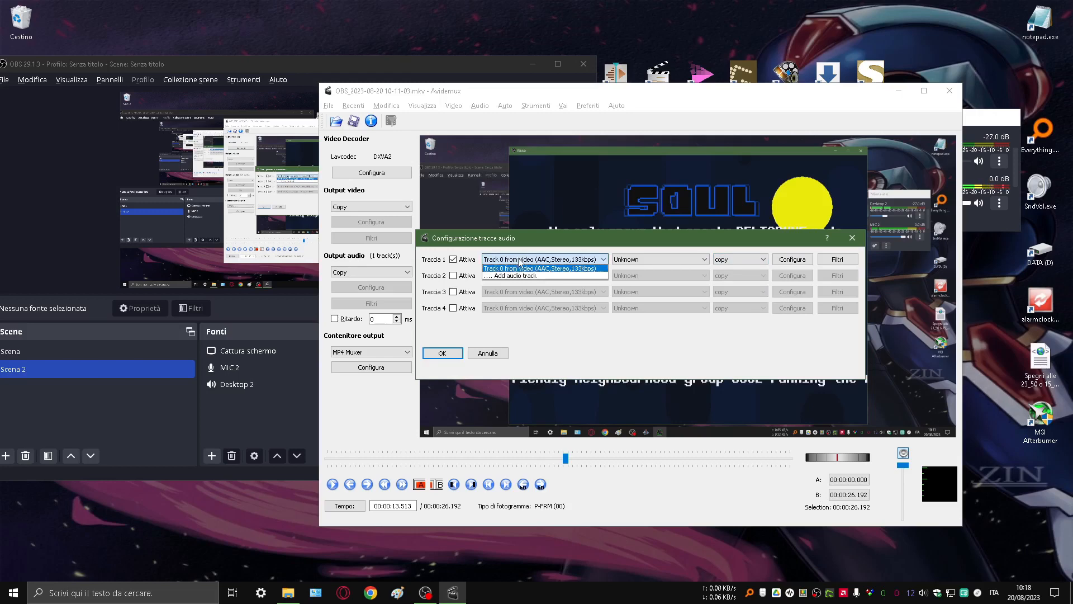
{"action": "left_click", "coordinate": [521, 275]}
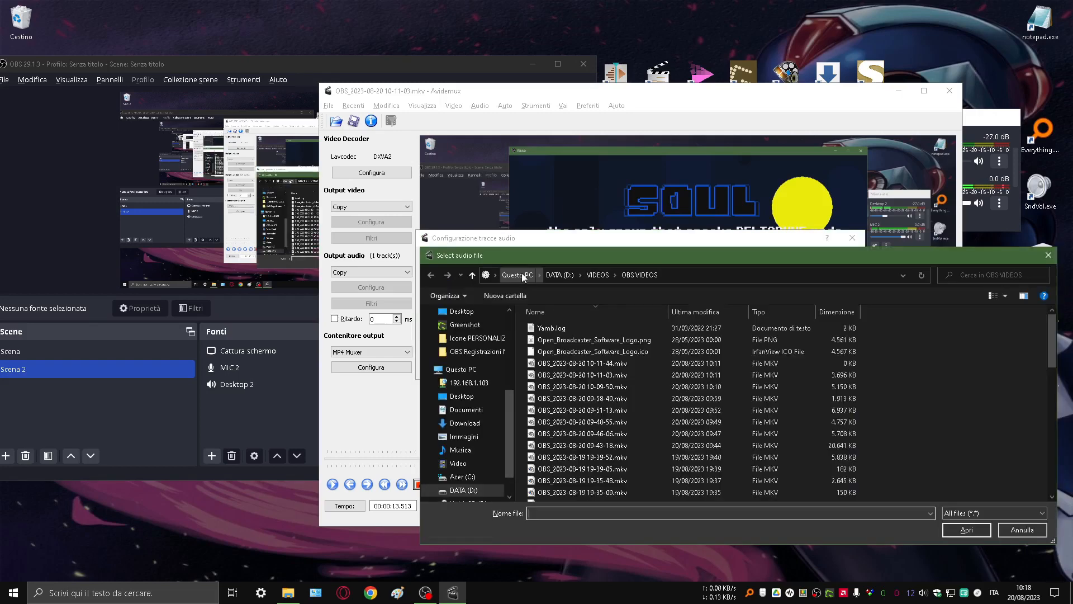
{"action": "left_click_drag", "start_coordinate": [511, 411], "coordinate": [515, 344]}
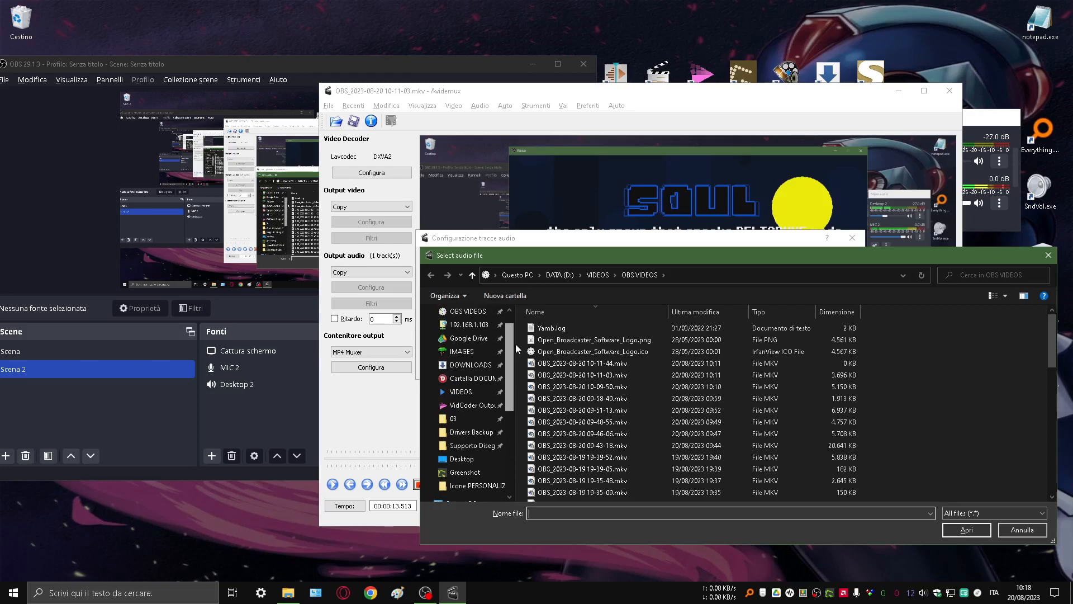
{"action": "left_click", "coordinate": [468, 394]}
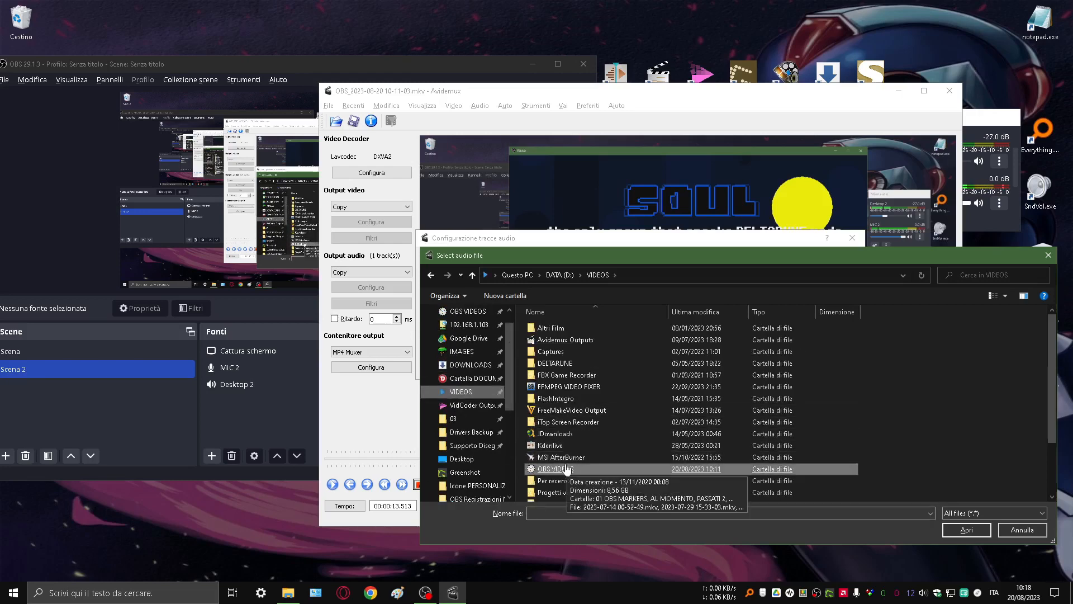
{"action": "double_click", "coordinate": [554, 445]}
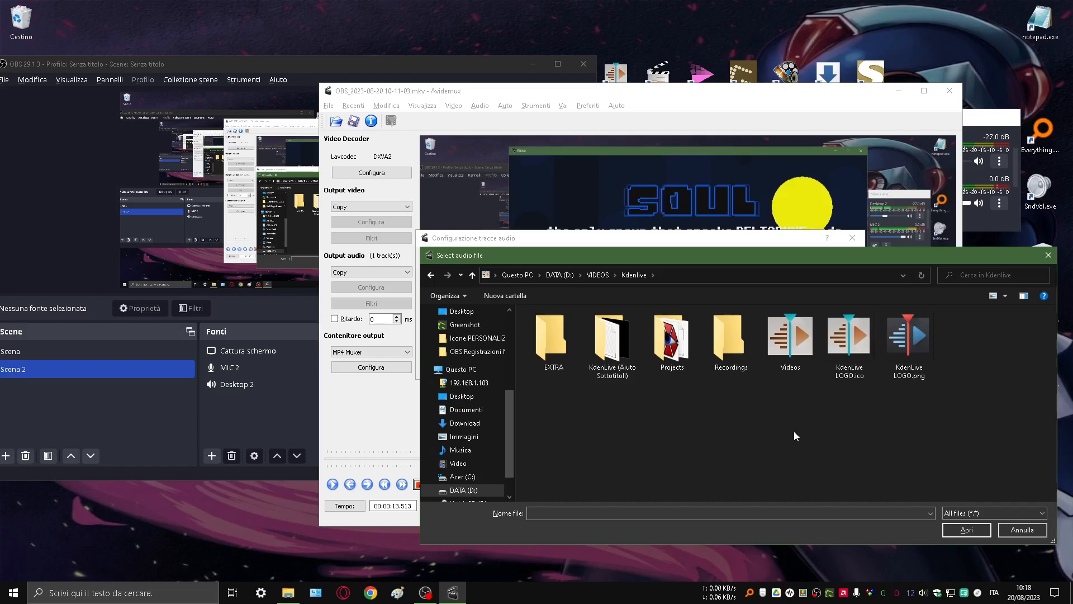
{"action": "double_click", "coordinate": [790, 335]}
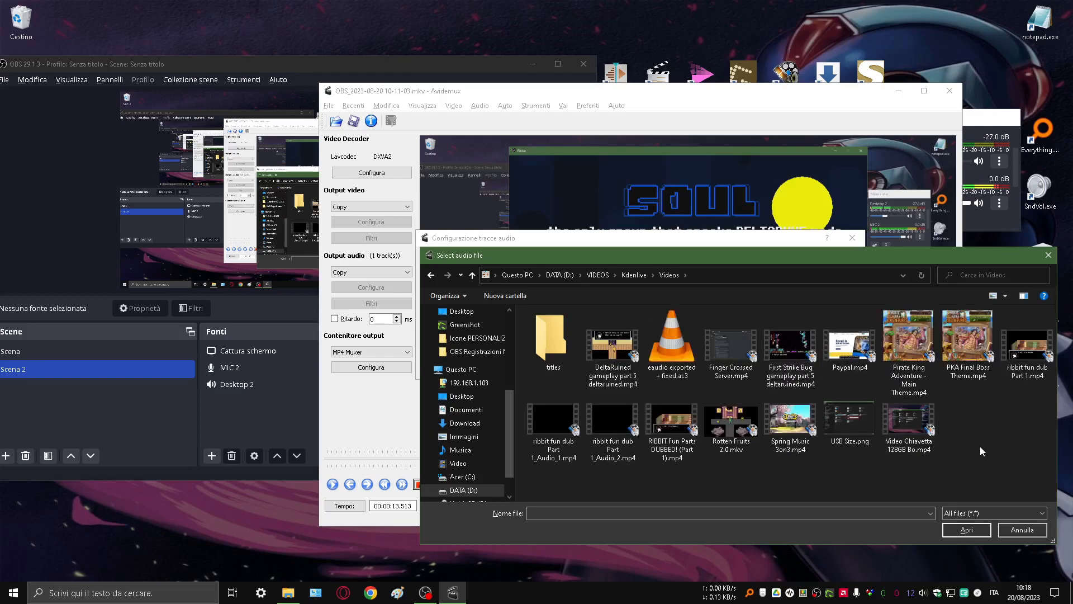
{"action": "left_click", "coordinate": [679, 356]}
{"action": "double_click", "coordinate": [680, 357]}
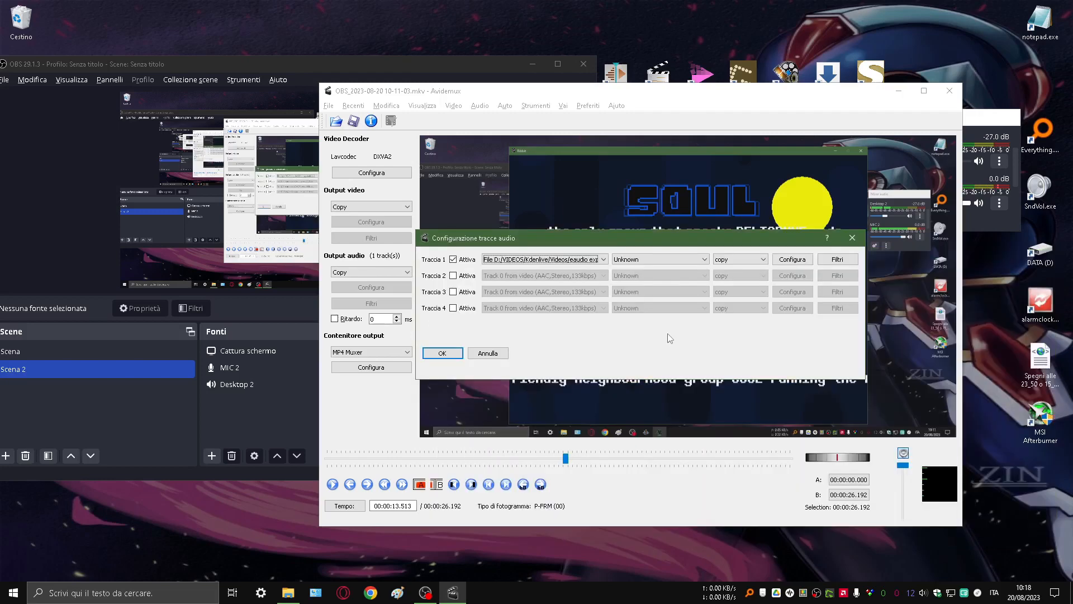
{"action": "left_click", "coordinate": [443, 354]}
Play the beginning of the recording to listen to the replaced audio track.
{"action": "left_click", "coordinate": [358, 458]}
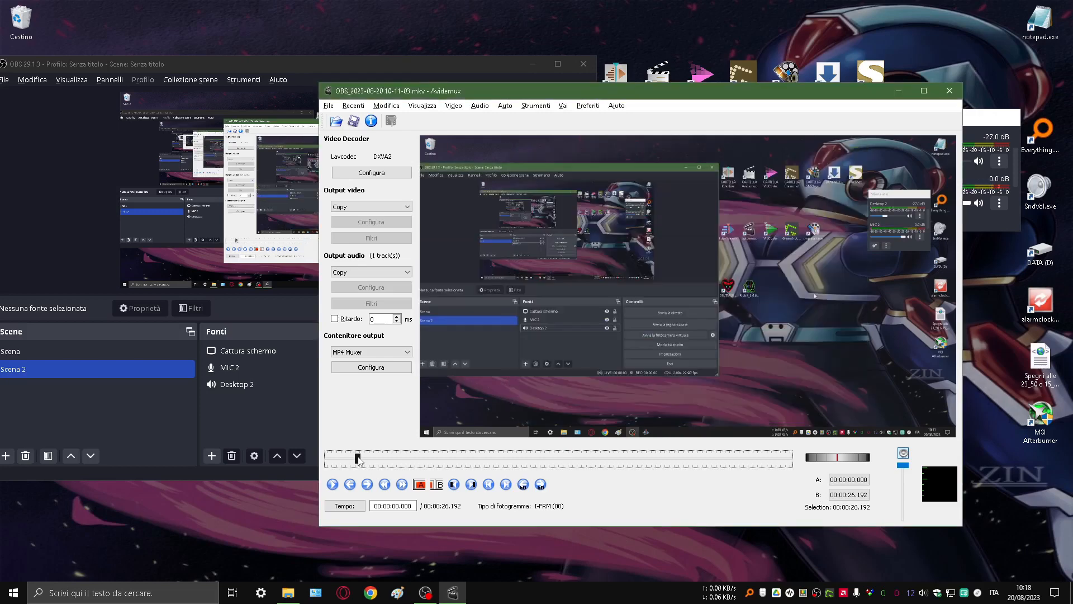
{"action": "left_click", "coordinate": [332, 484]}
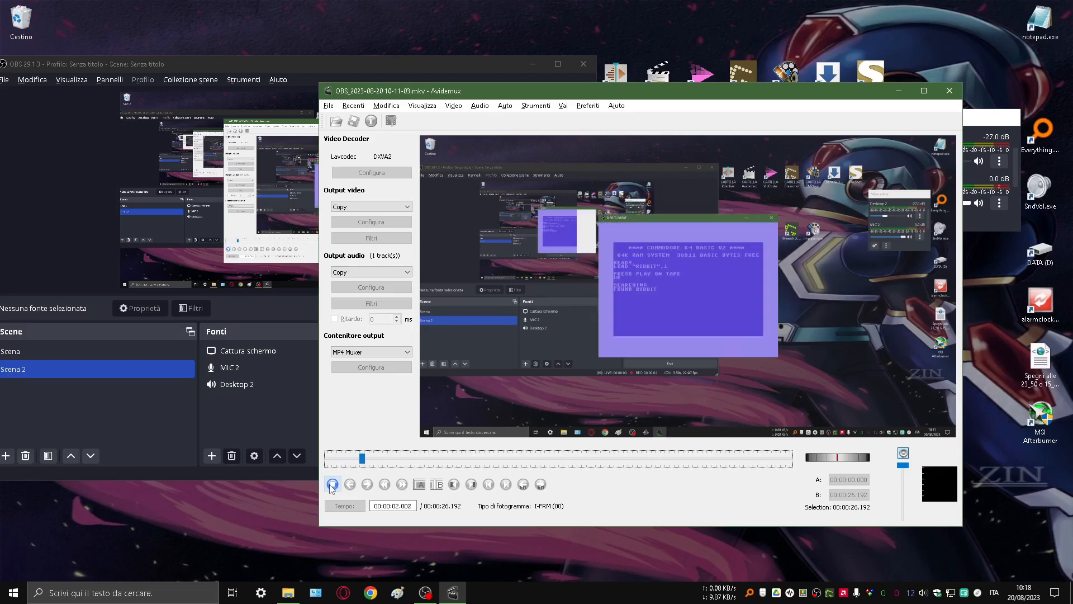
{"action": "left_click", "coordinate": [333, 484]}
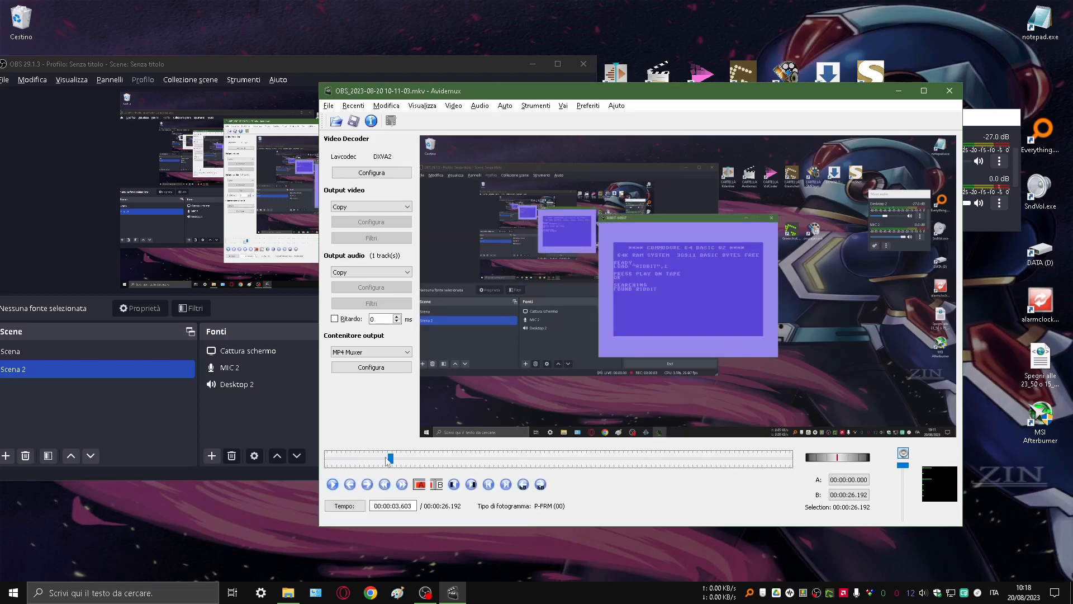
Cut the opening of the recording from its start up to the keyframe at 00:00:08.341.
{"action": "left_click_drag", "start_coordinate": [390, 459], "coordinate": [327, 458]}
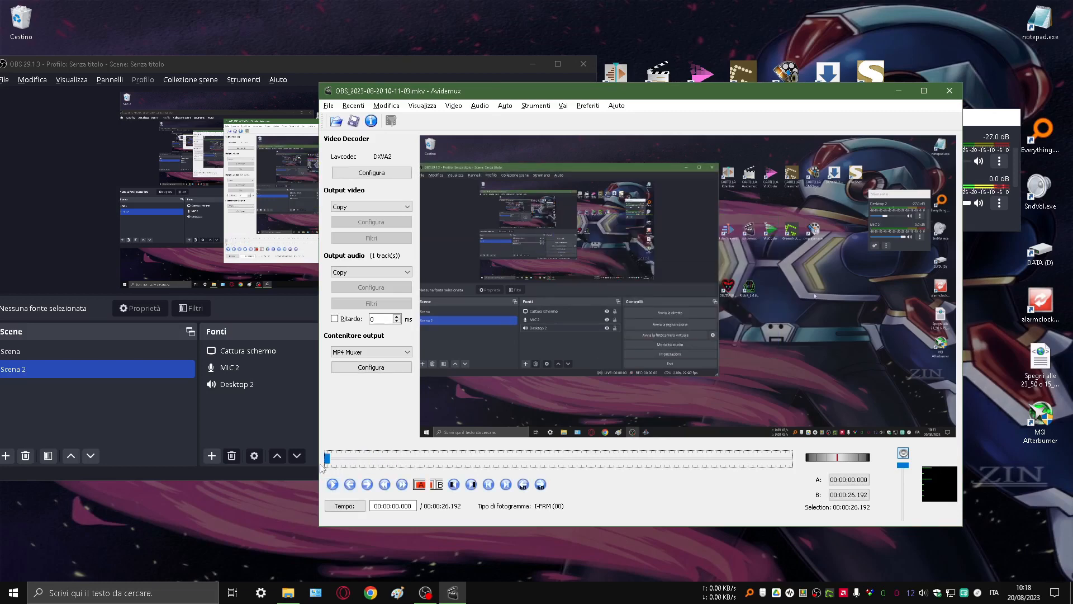
{"action": "left_click", "coordinate": [402, 484]}
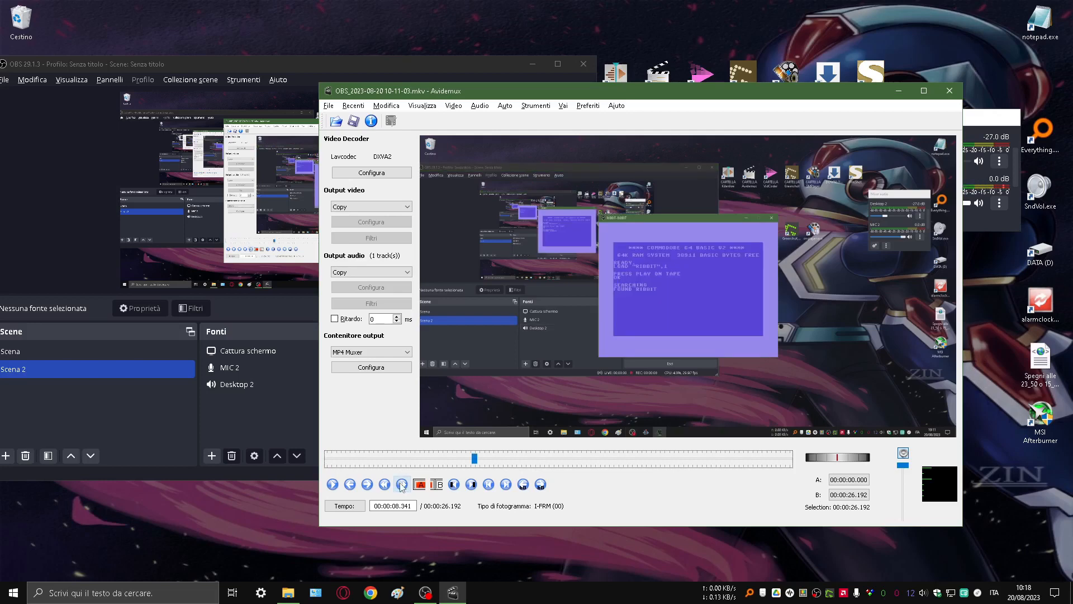
{"action": "left_click", "coordinate": [402, 484]}
{"action": "left_click", "coordinate": [385, 484]}
{"action": "left_click", "coordinate": [437, 484]}
{"action": "key", "text": "Delete"}
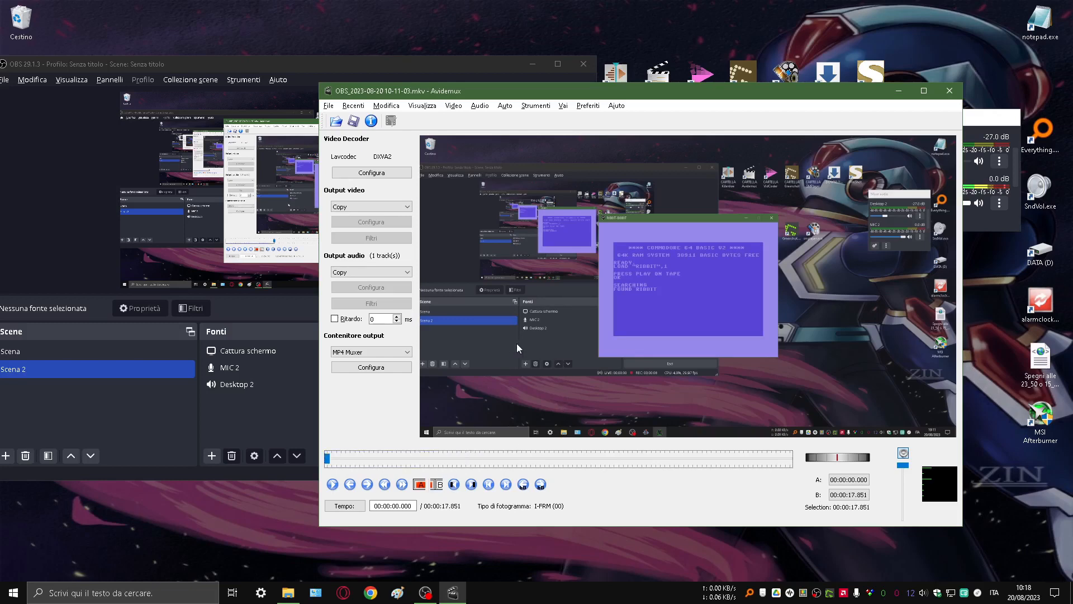
Preview the shortened clip's start, and delete another section from its beginning up to the keyframe at 00:00:08.341.
{"action": "left_click", "coordinate": [333, 485]}
{"action": "left_click", "coordinate": [331, 488]}
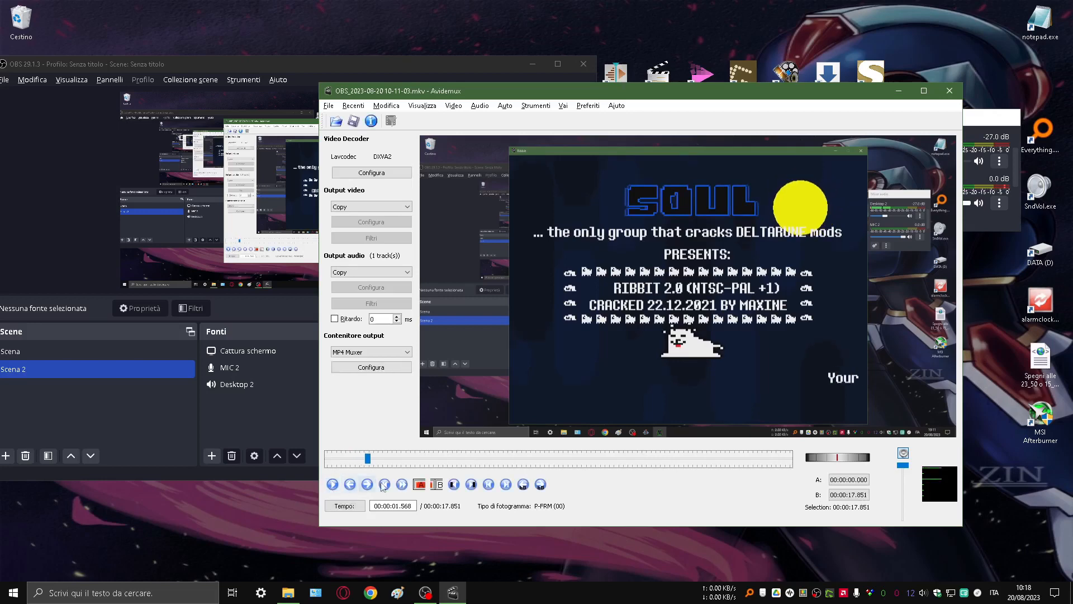
{"action": "left_click", "coordinate": [385, 485]}
{"action": "left_click", "coordinate": [402, 485]}
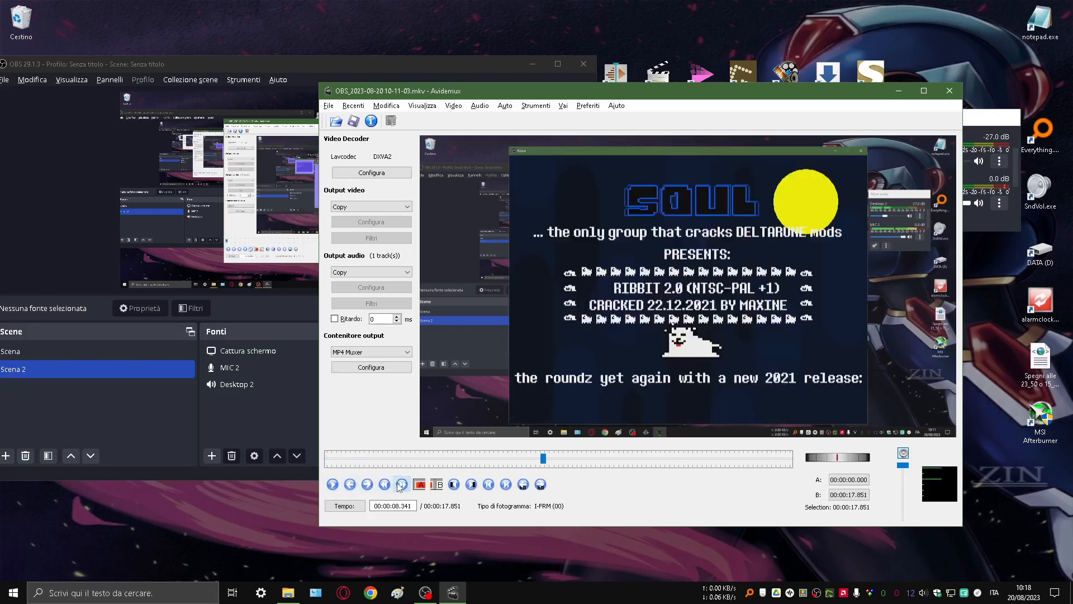
{"action": "left_click", "coordinate": [437, 484]}
{"action": "key", "text": "Delete"}
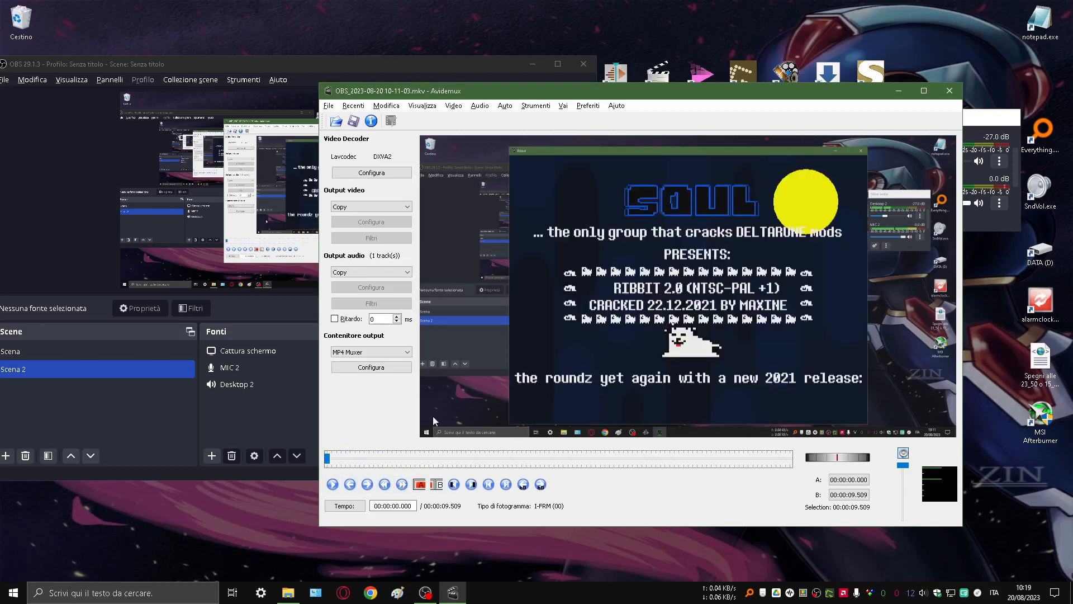
Play the trimmed clip through to its end and replay its beginning to listen to the new audio.
{"action": "left_click", "coordinate": [333, 484]}
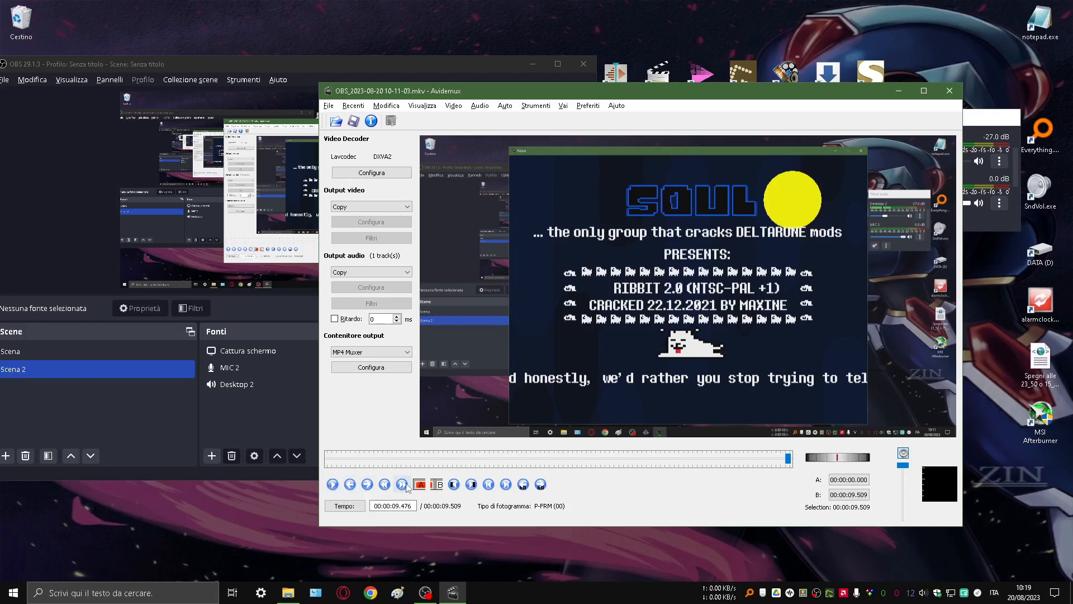
{"action": "left_click", "coordinate": [341, 464]}
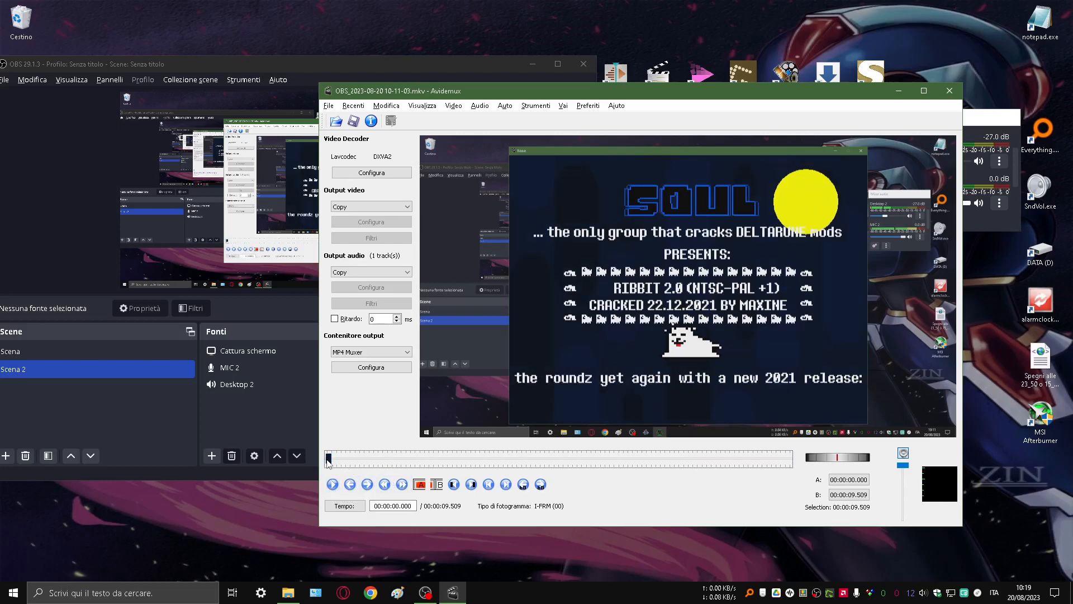
{"action": "left_click", "coordinate": [333, 485]}
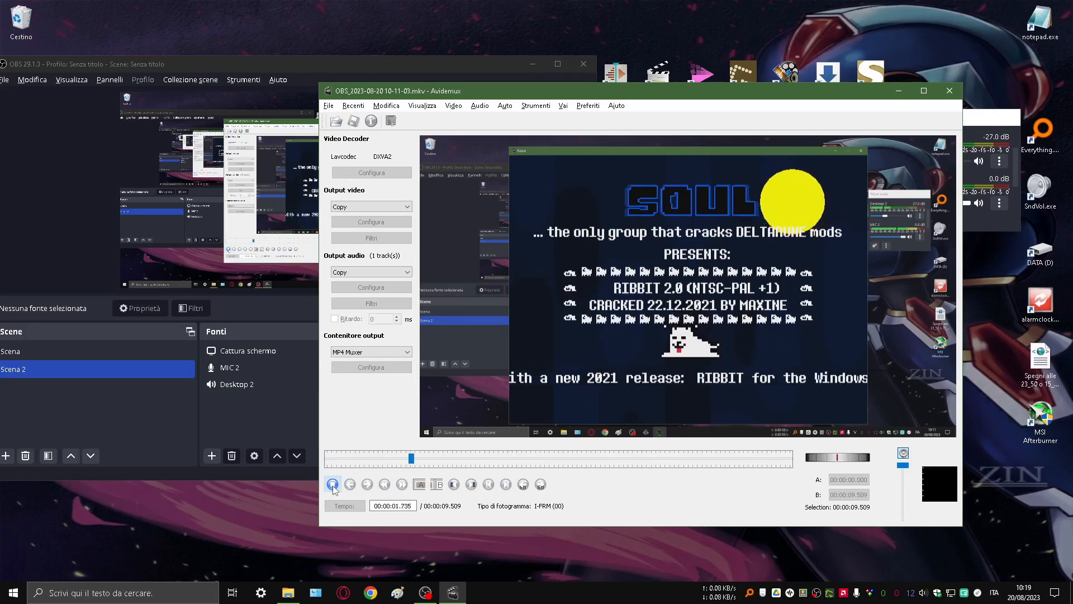
{"action": "left_click", "coordinate": [333, 485]}
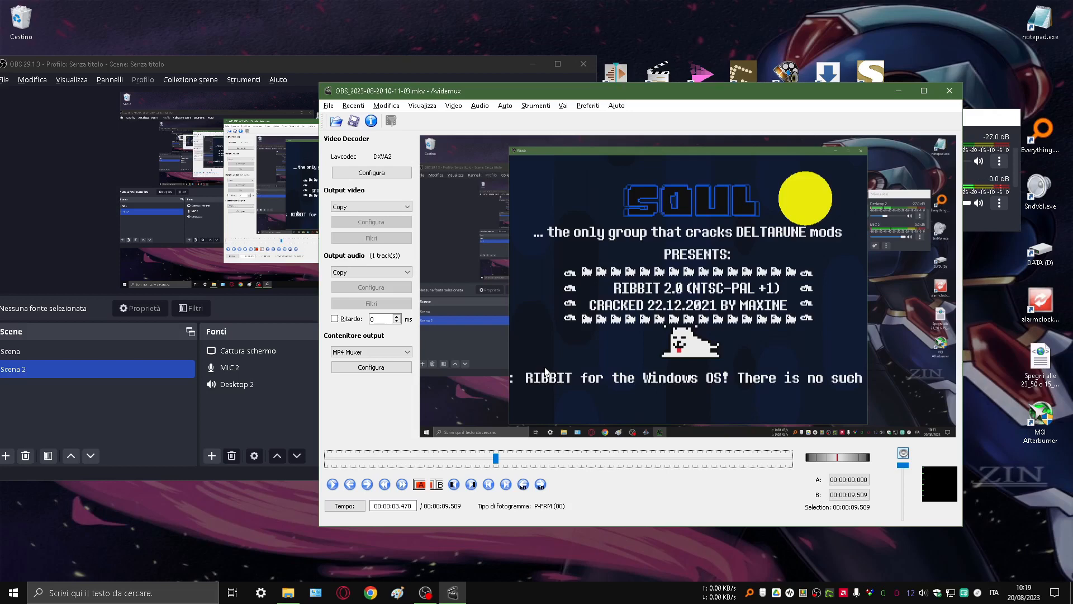
{"action": "left_click", "coordinate": [356, 121]}
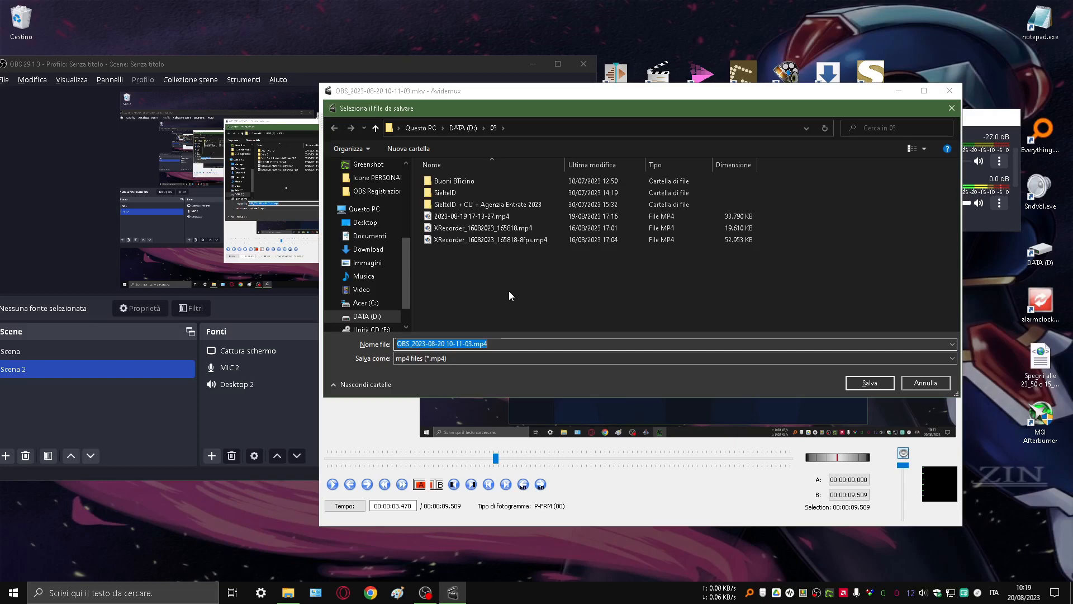
{"action": "left_click", "coordinate": [869, 383]}
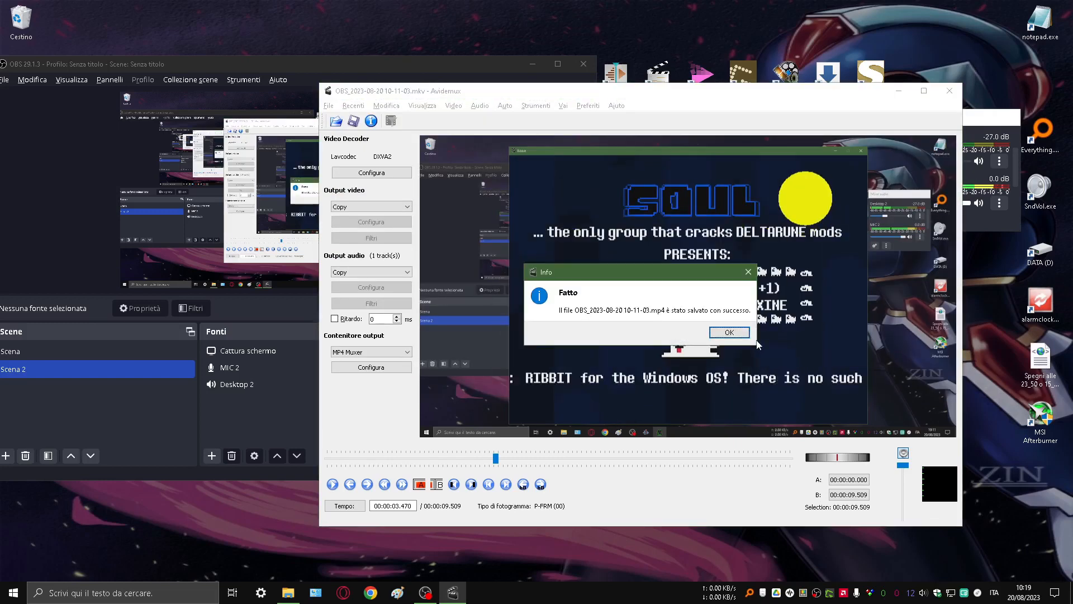
{"action": "left_click", "coordinate": [735, 334]}
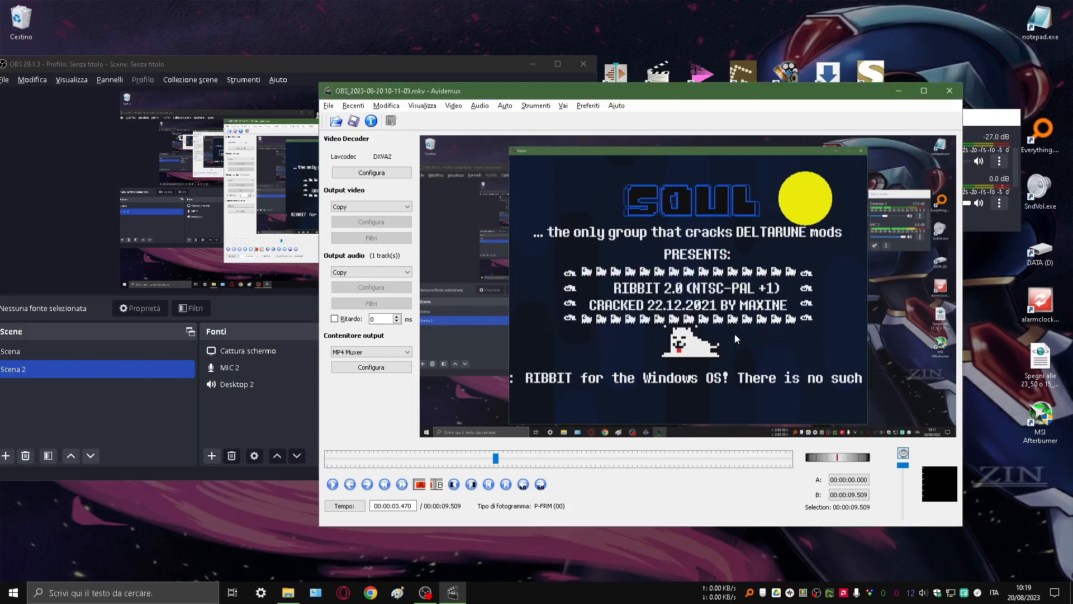
Look for the saved video in VIDEOS/Avidemux Outputs in File Explorer, and check Avidemux's current save folder without saving again.
{"action": "left_click", "coordinate": [291, 588]}
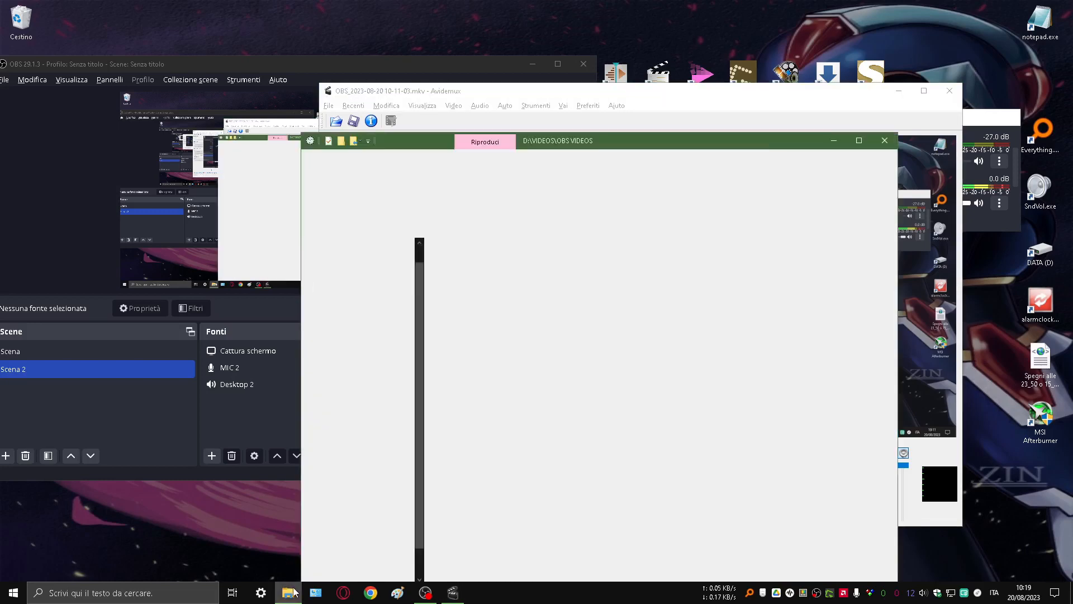
{"action": "scroll", "coordinate": [335, 364], "scroll_direction": "up", "scroll_amount": 1}
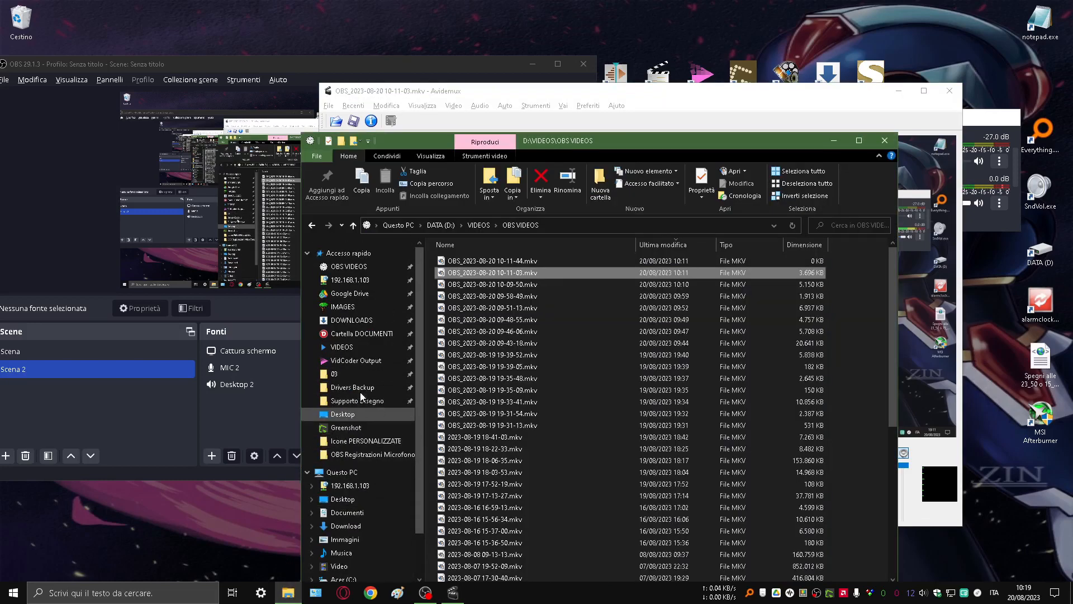
{"action": "left_click", "coordinate": [482, 226]}
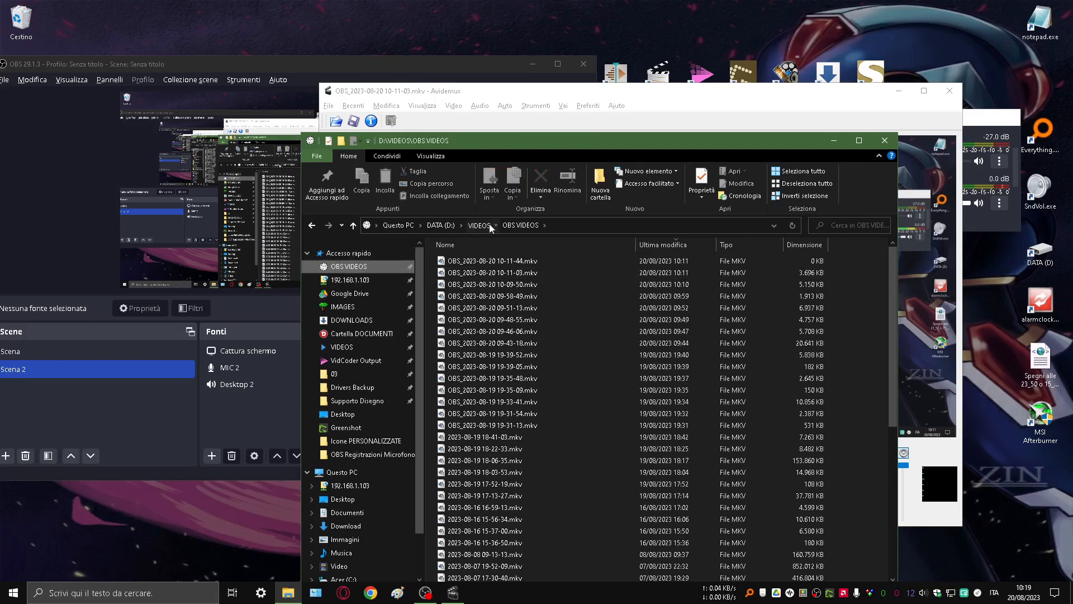
{"action": "left_click", "coordinate": [526, 279]}
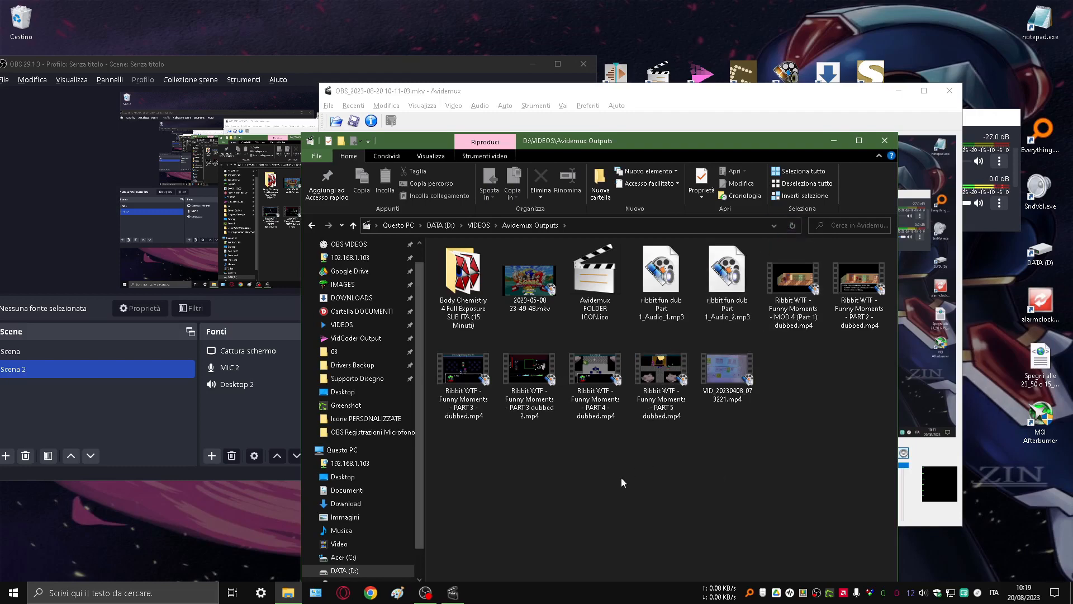
{"action": "left_click", "coordinate": [671, 106]}
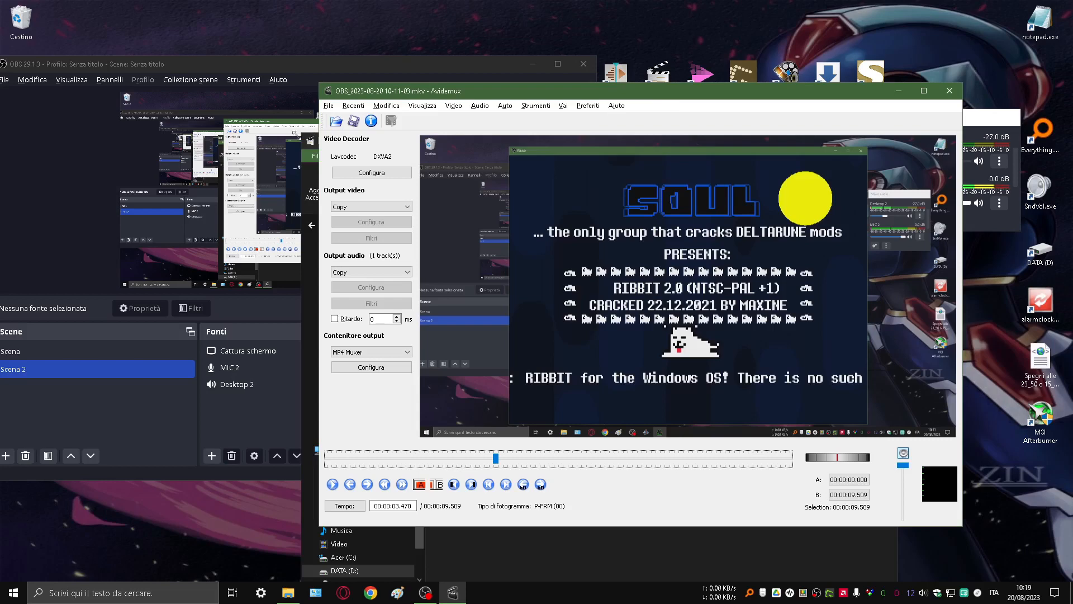
{"action": "left_click", "coordinate": [354, 122]}
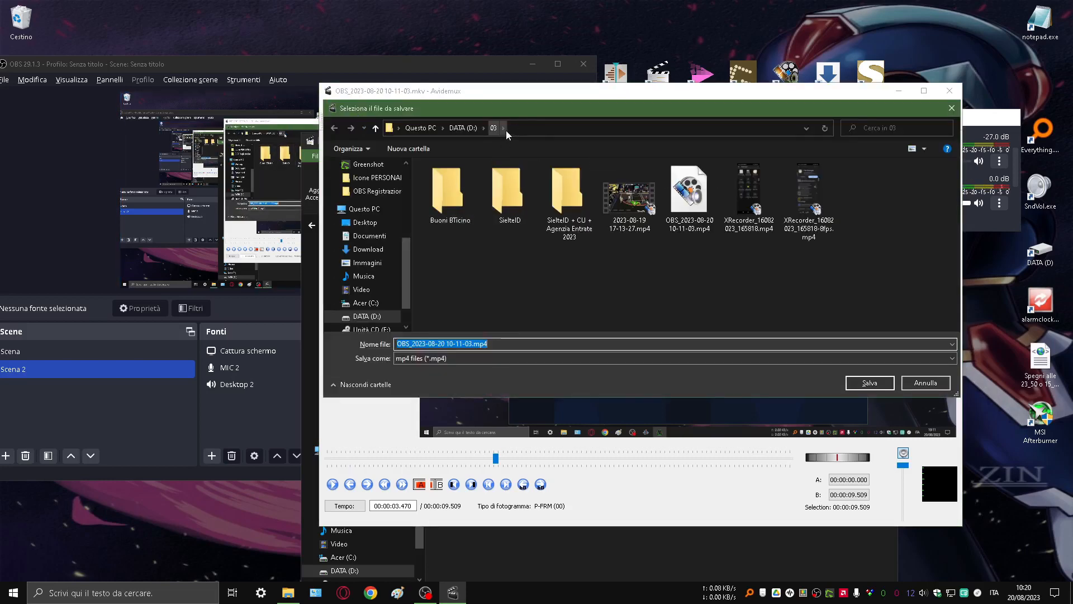
{"action": "left_click", "coordinate": [912, 384]}
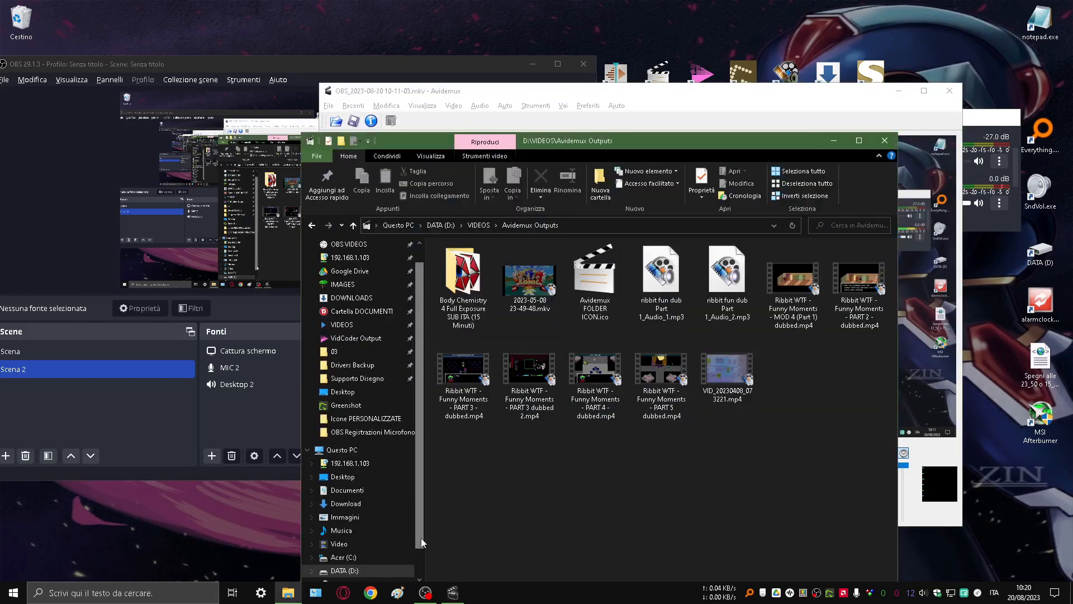
{"action": "left_click", "coordinate": [420, 538]}
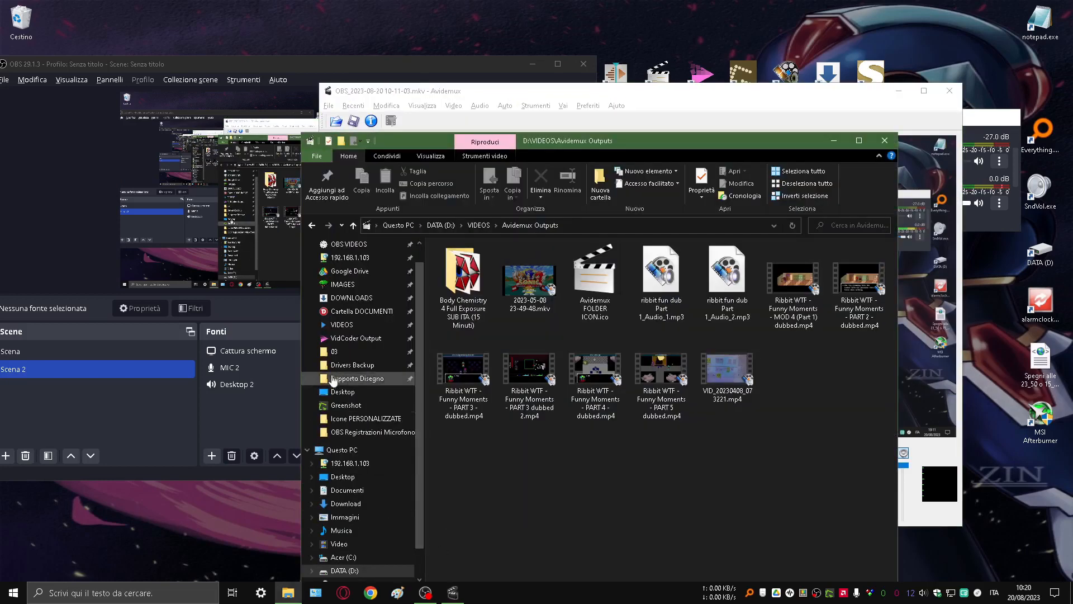
{"action": "left_click", "coordinate": [336, 352]}
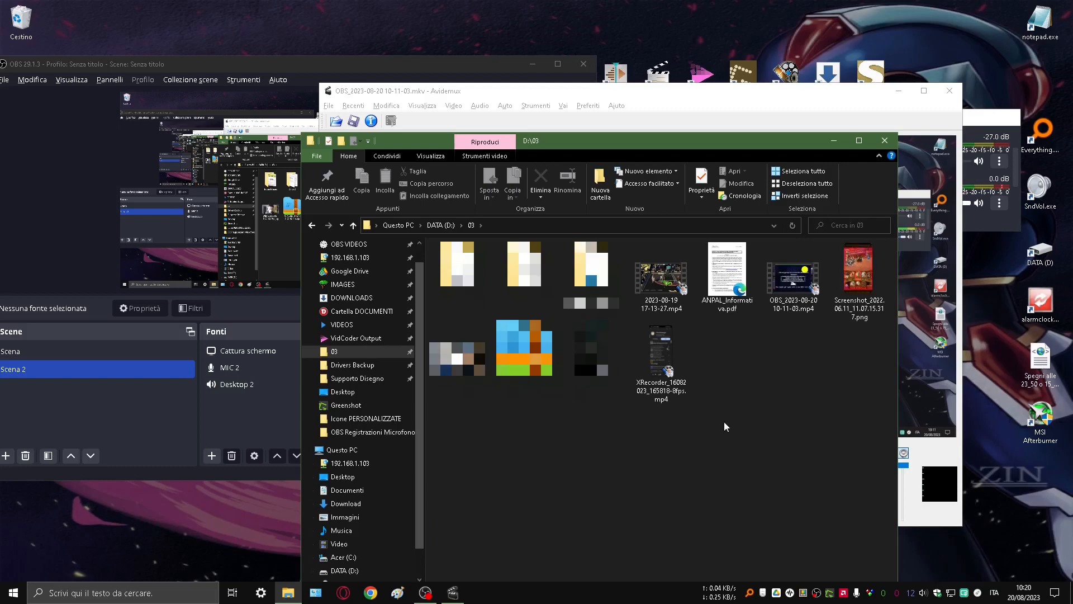
{"action": "double_click", "coordinate": [792, 284]}
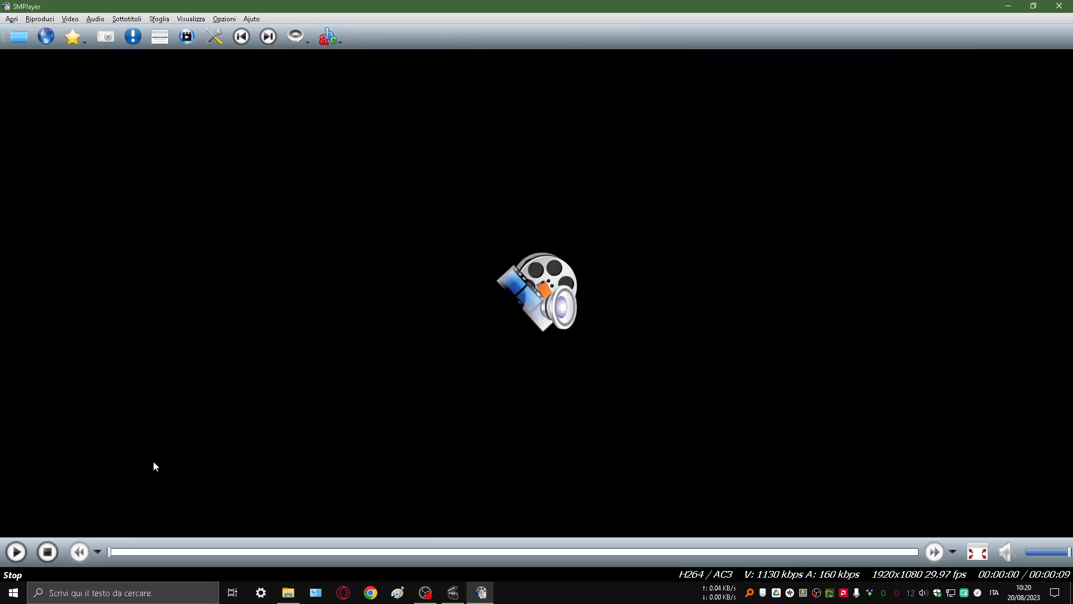
{"action": "left_click", "coordinate": [23, 553]}
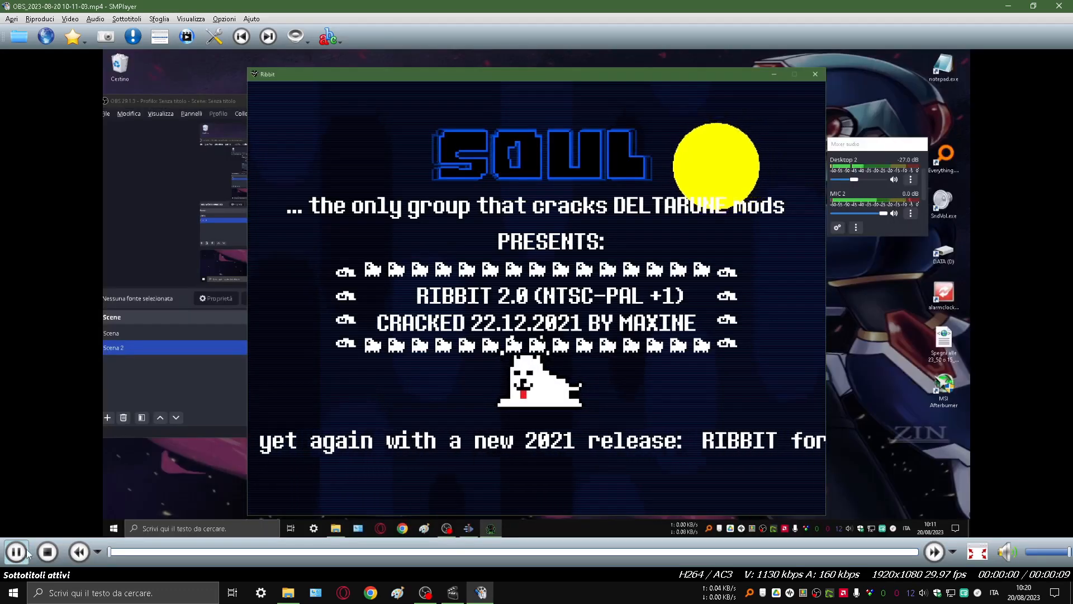
{"action": "left_click", "coordinate": [46, 553]}
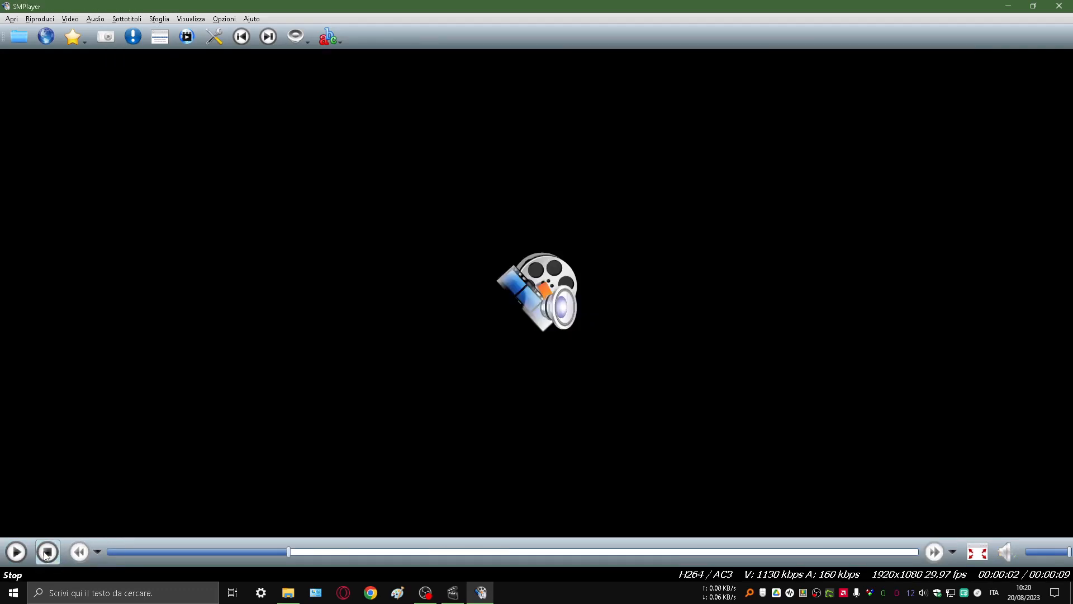